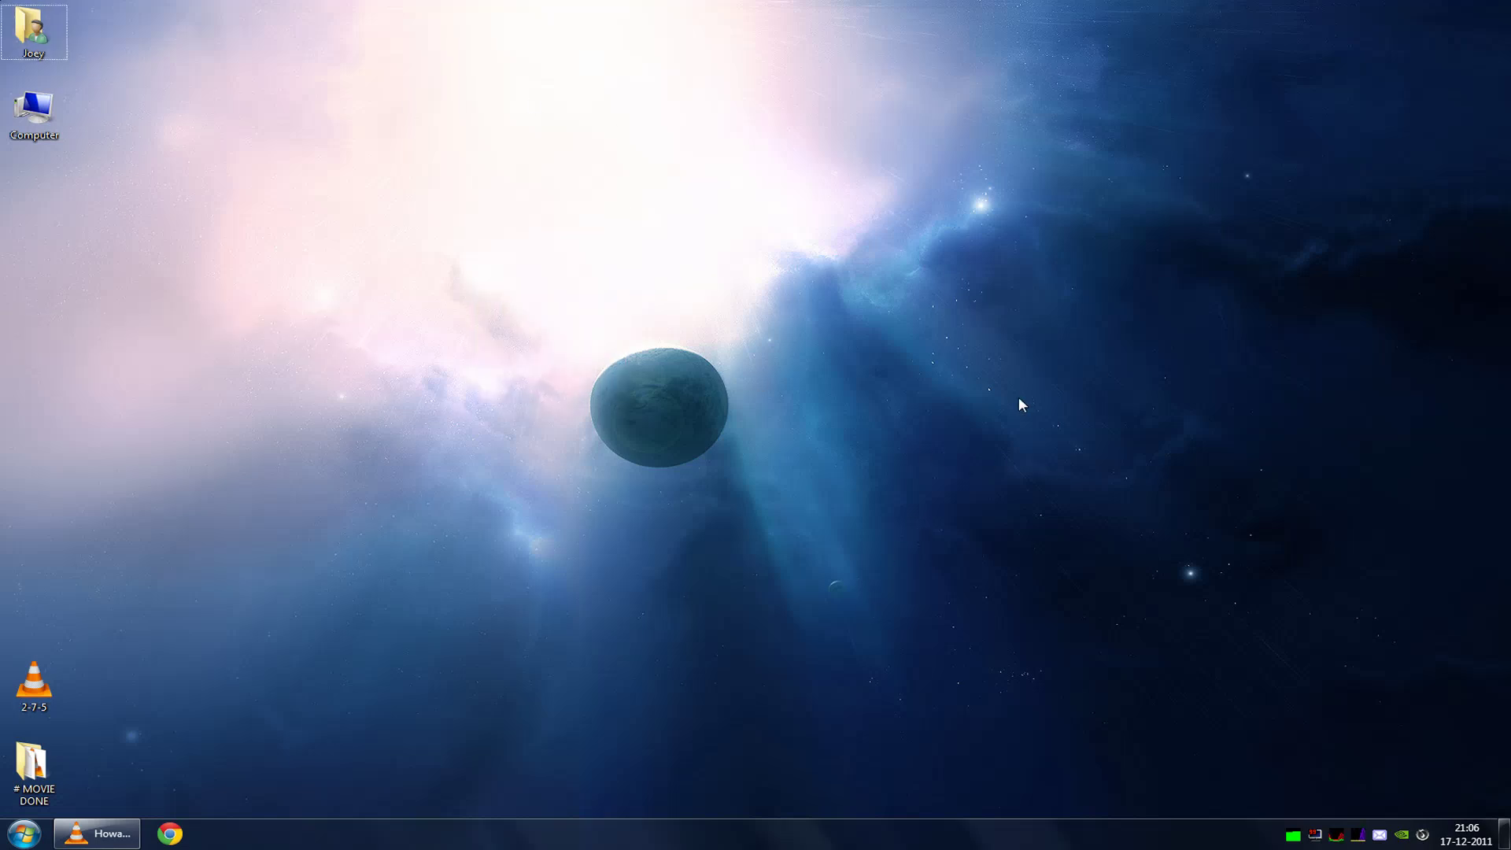
Step: Open the System information window from the Computer icon's Properties
click(35, 114)
drag(506, 285, 827, 519)
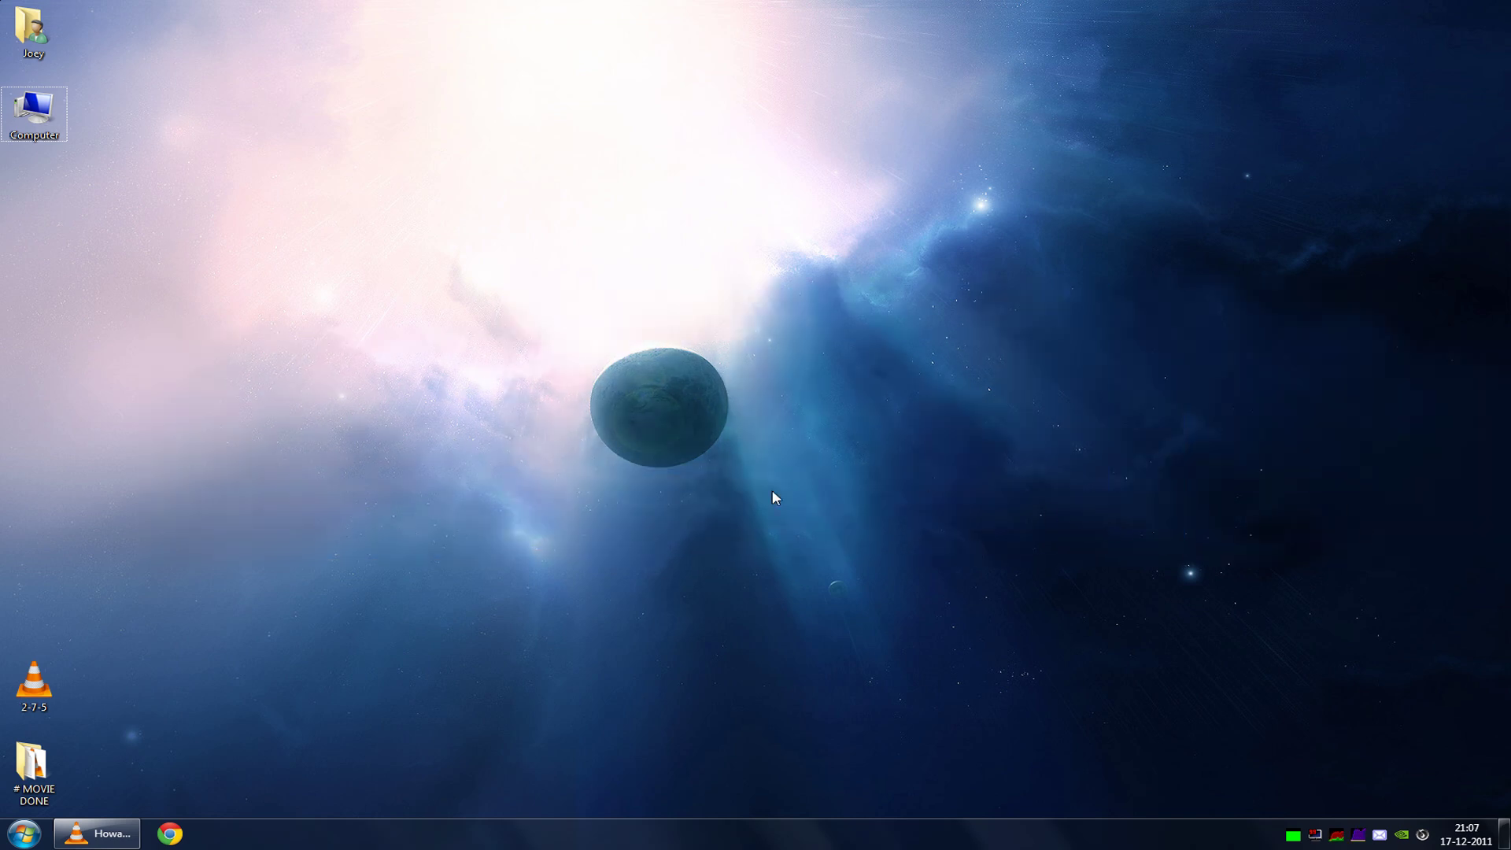
key(super)
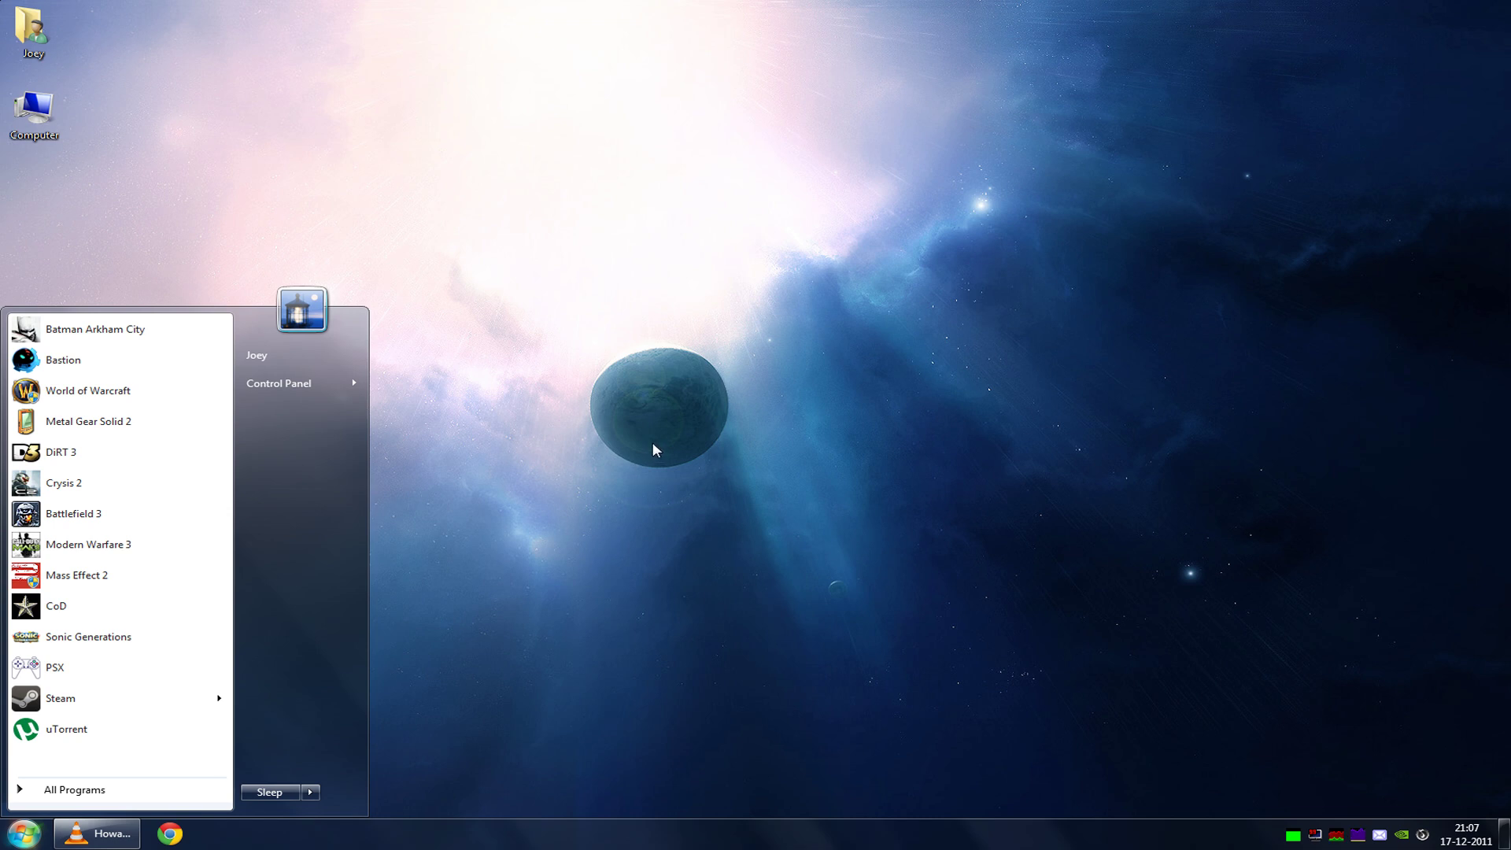
click(653, 450)
right_click(39, 122)
click(143, 307)
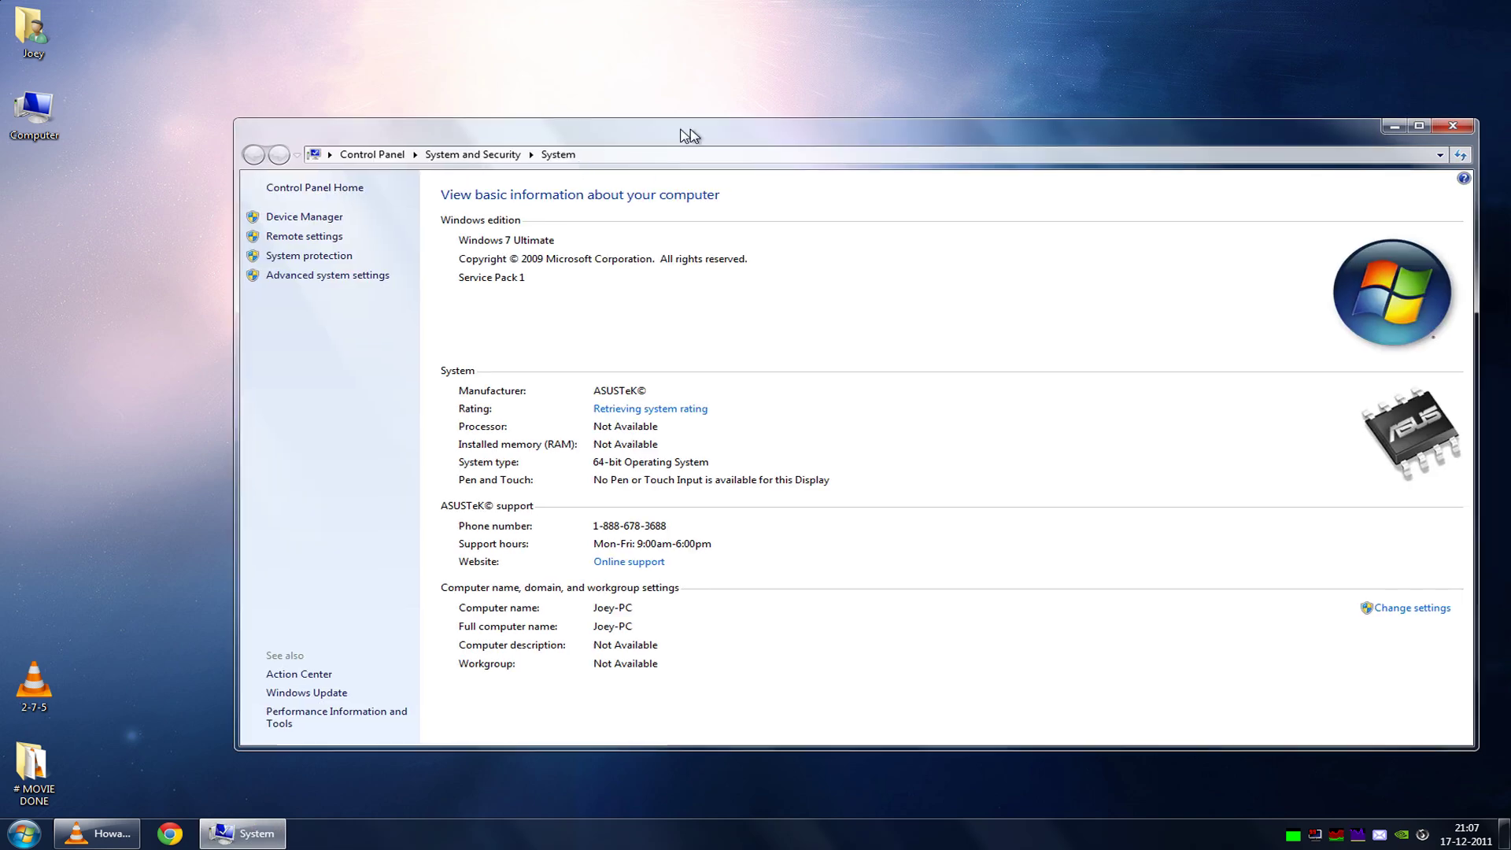
Step: Reach the Virtual Memory dialog via Advanced system settings and the Performance Options Advanced tab
click(318, 276)
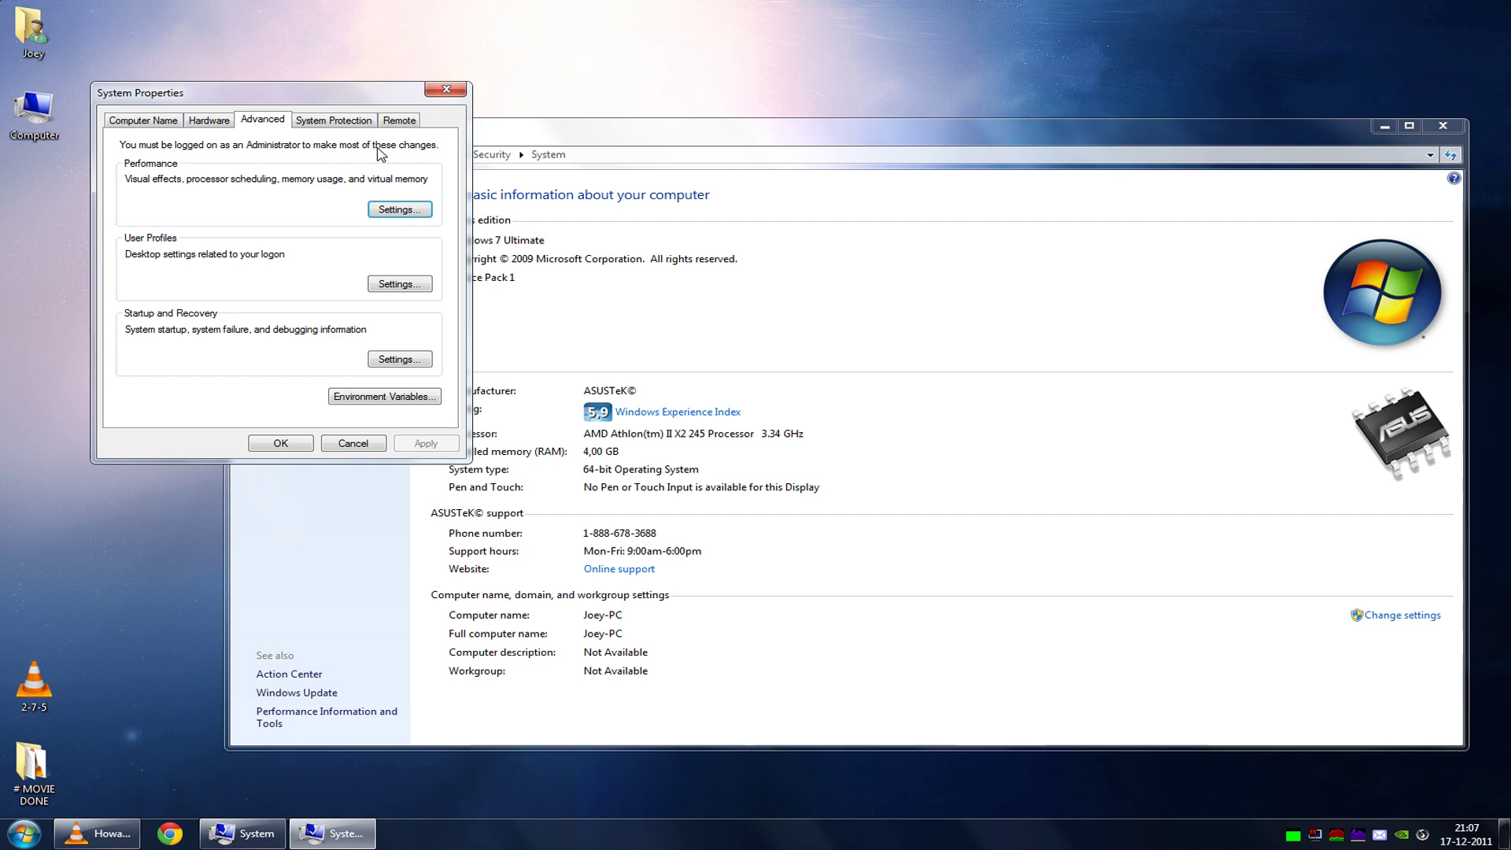
drag(347, 92, 689, 201)
click(743, 318)
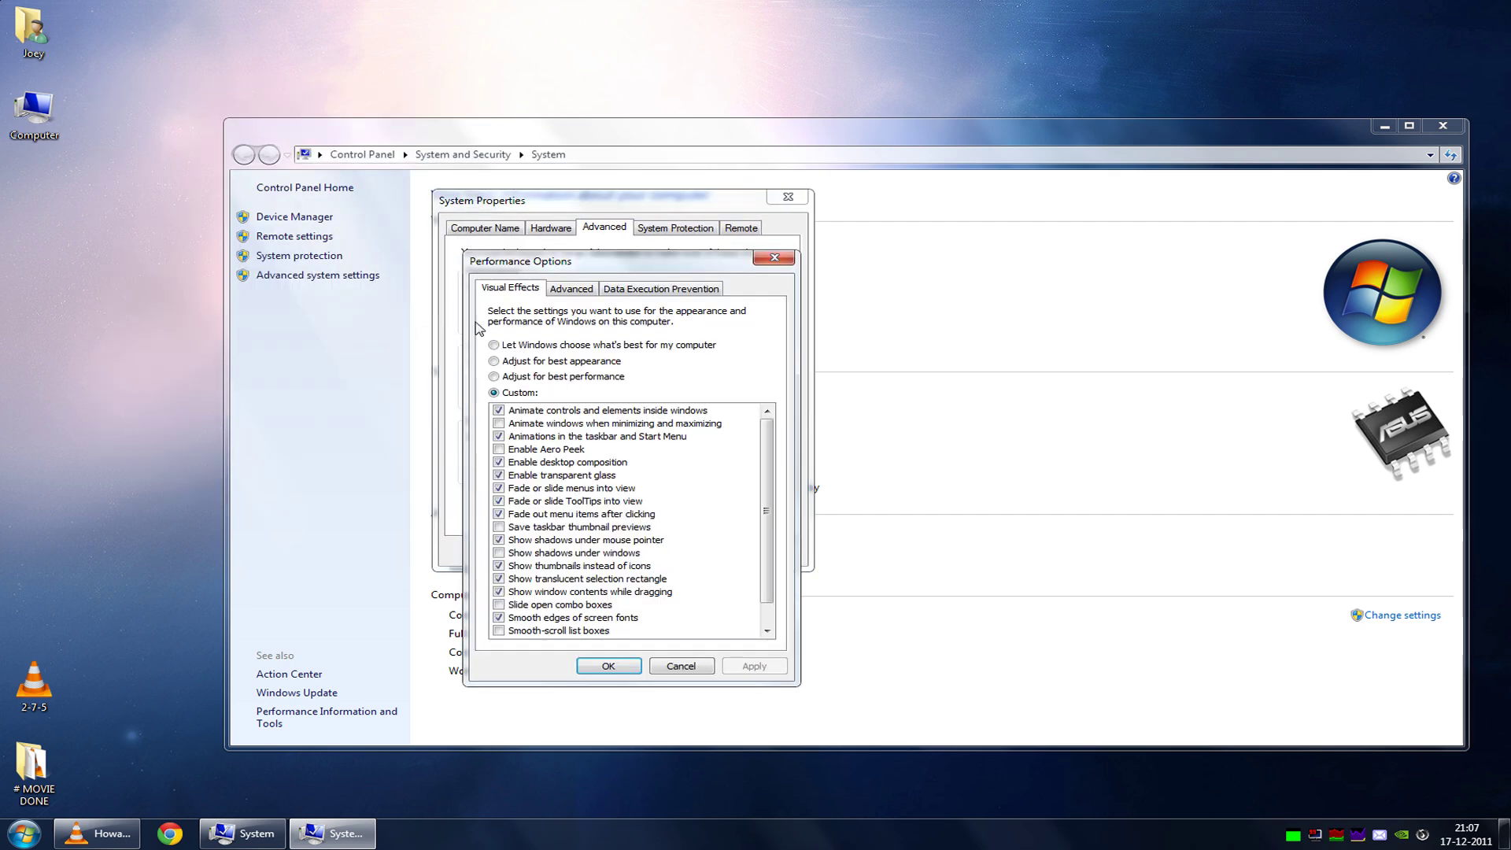
drag(615, 260, 643, 255)
click(599, 282)
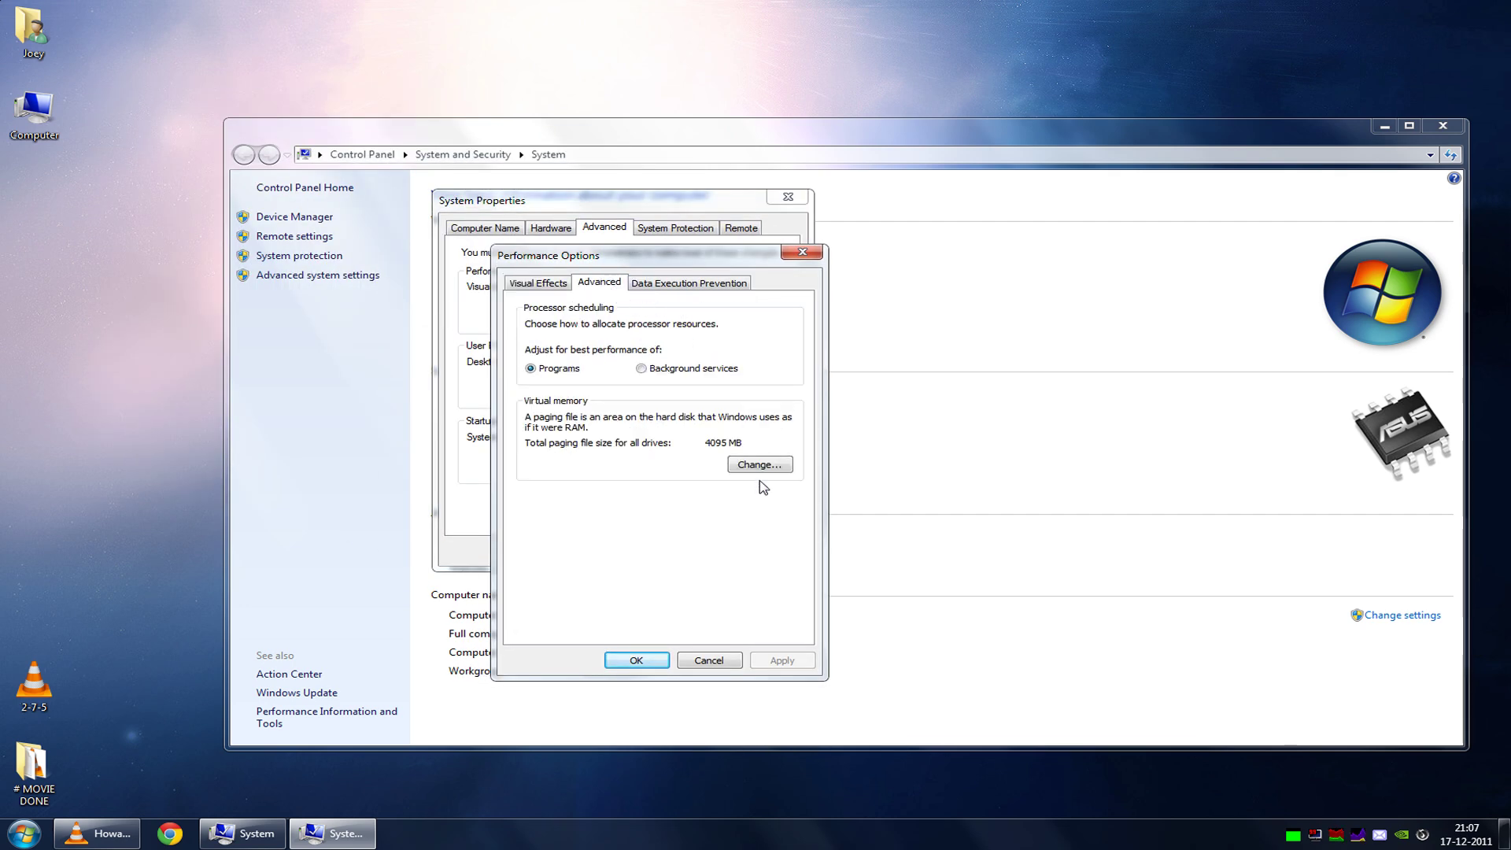
click(760, 464)
drag(684, 293, 906, 319)
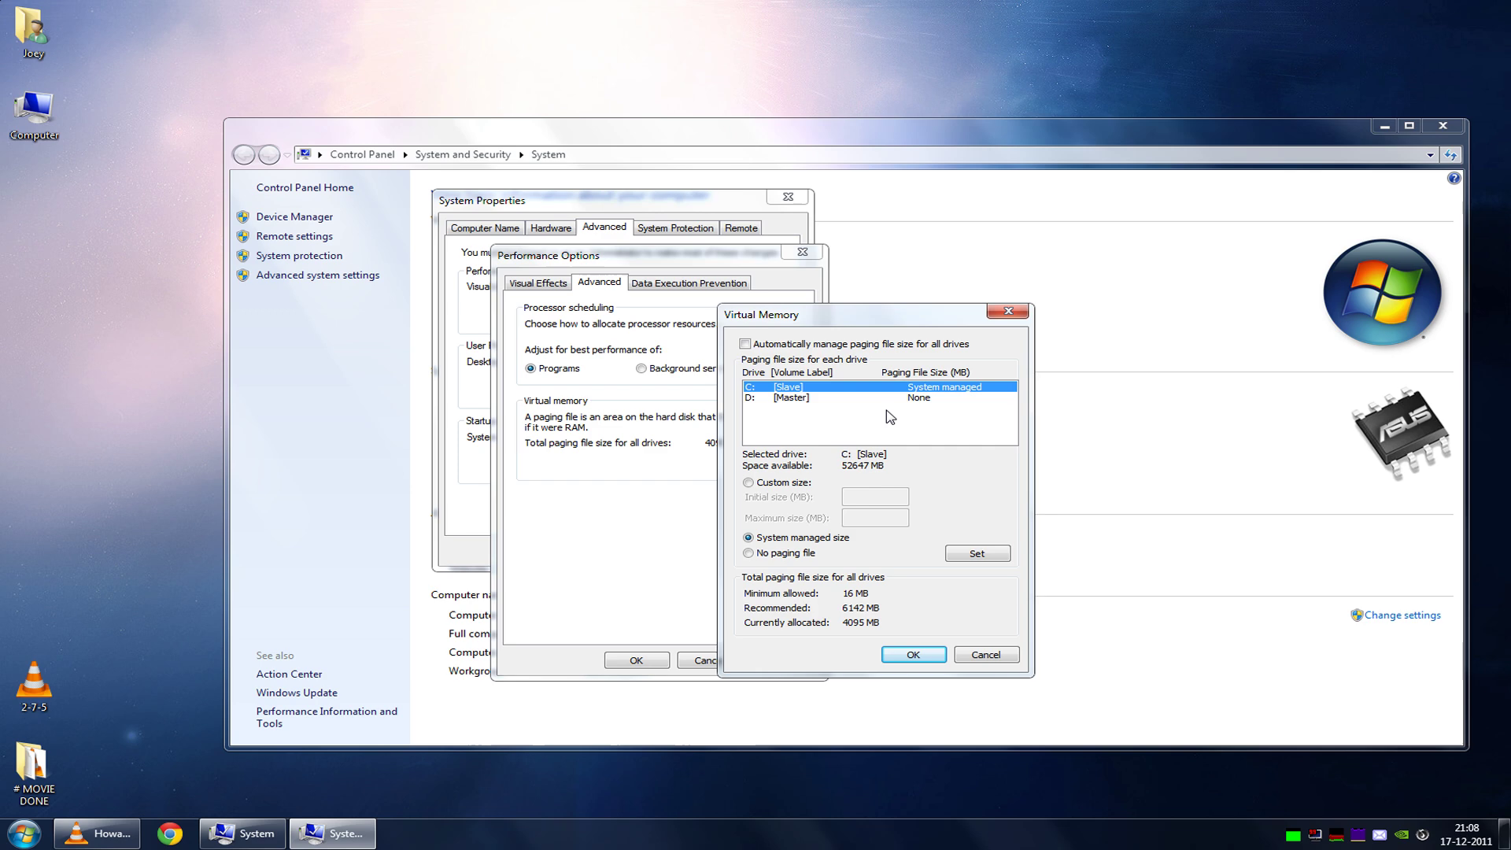
drag(824, 314, 809, 306)
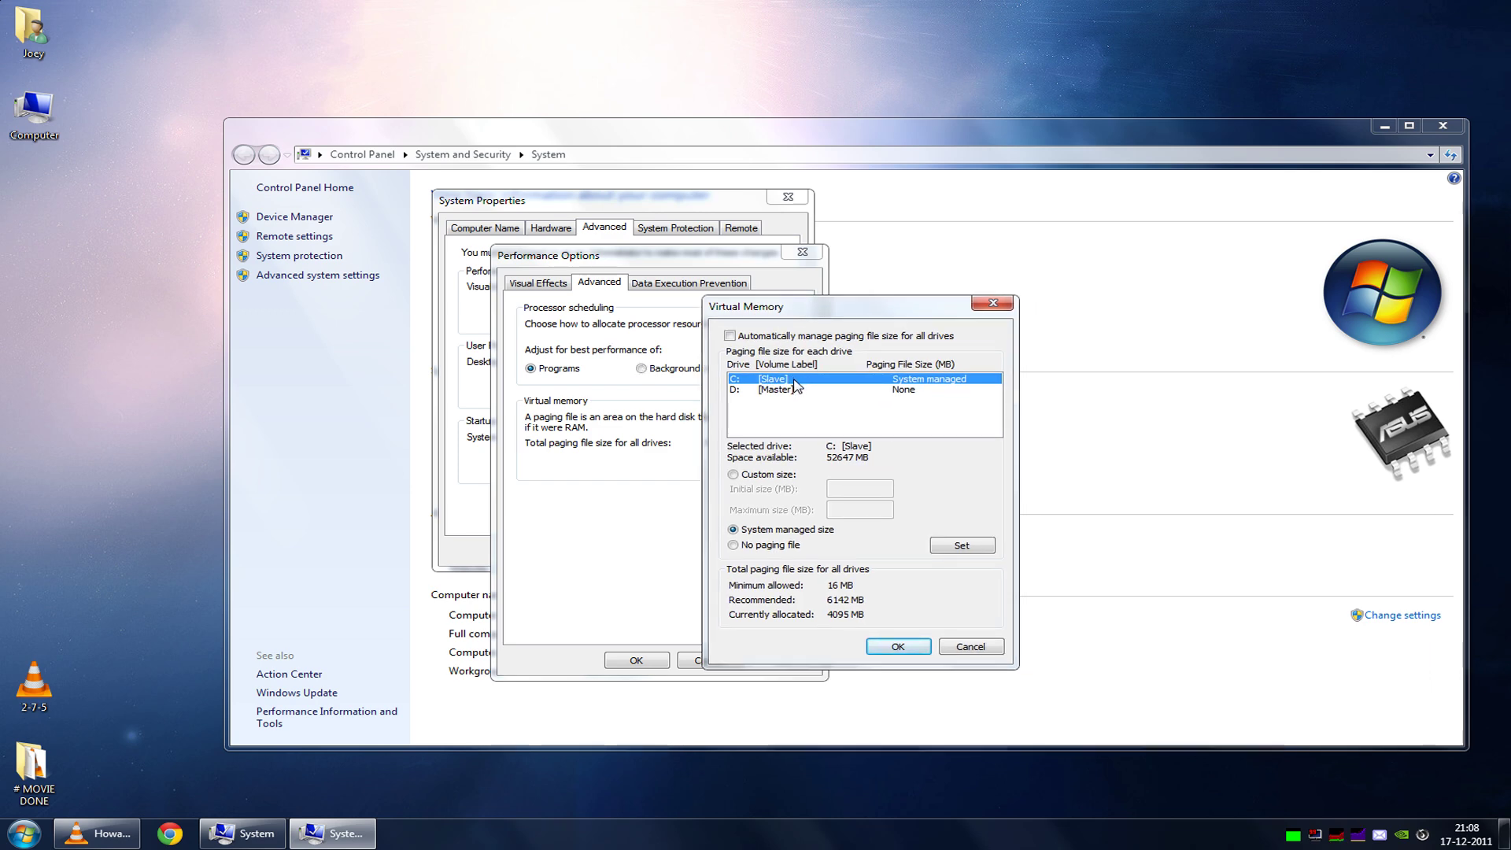
click(814, 390)
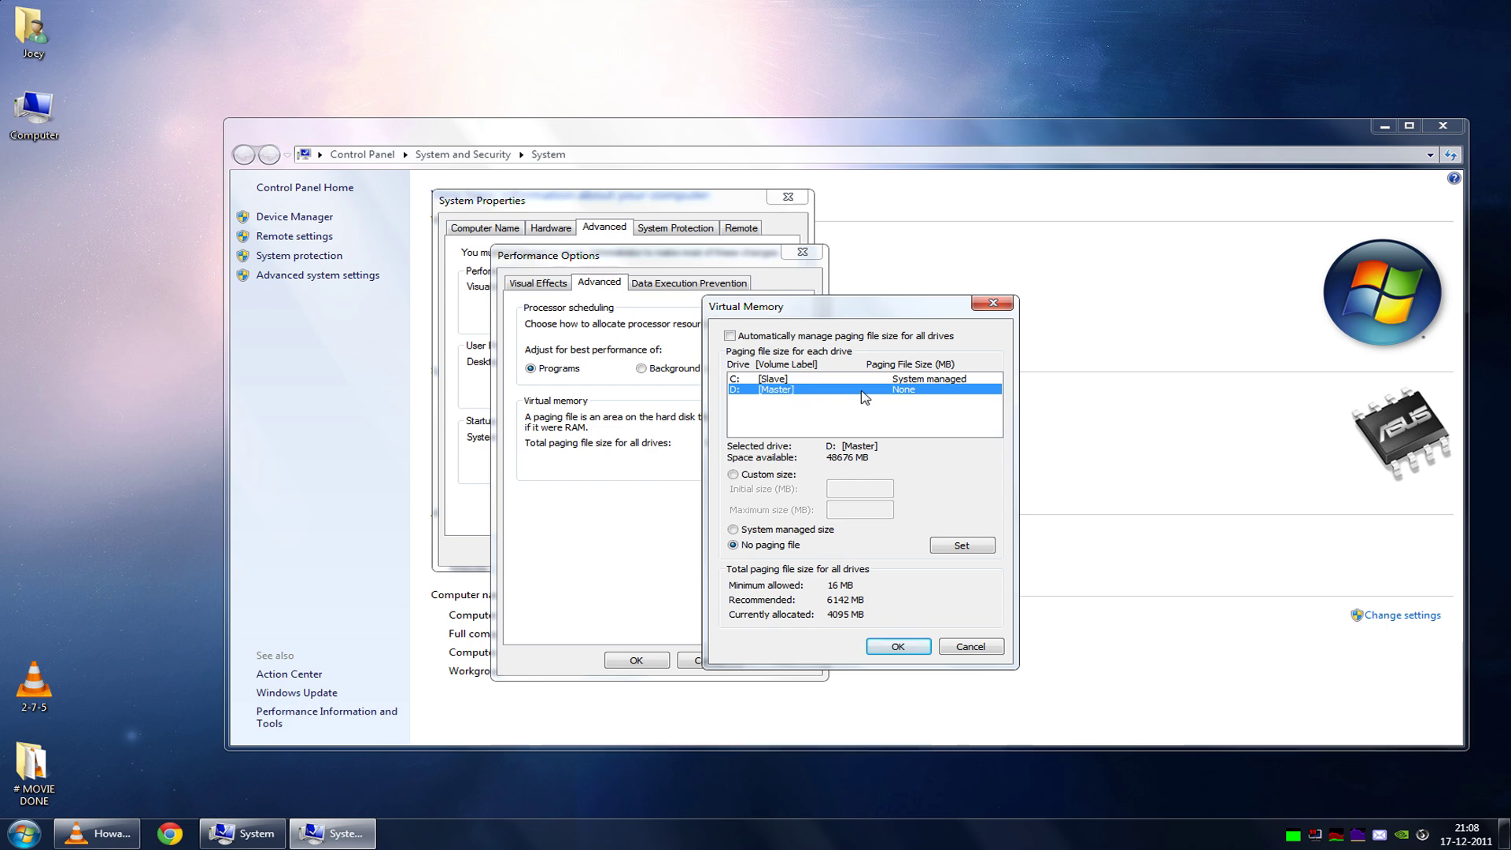
click(791, 381)
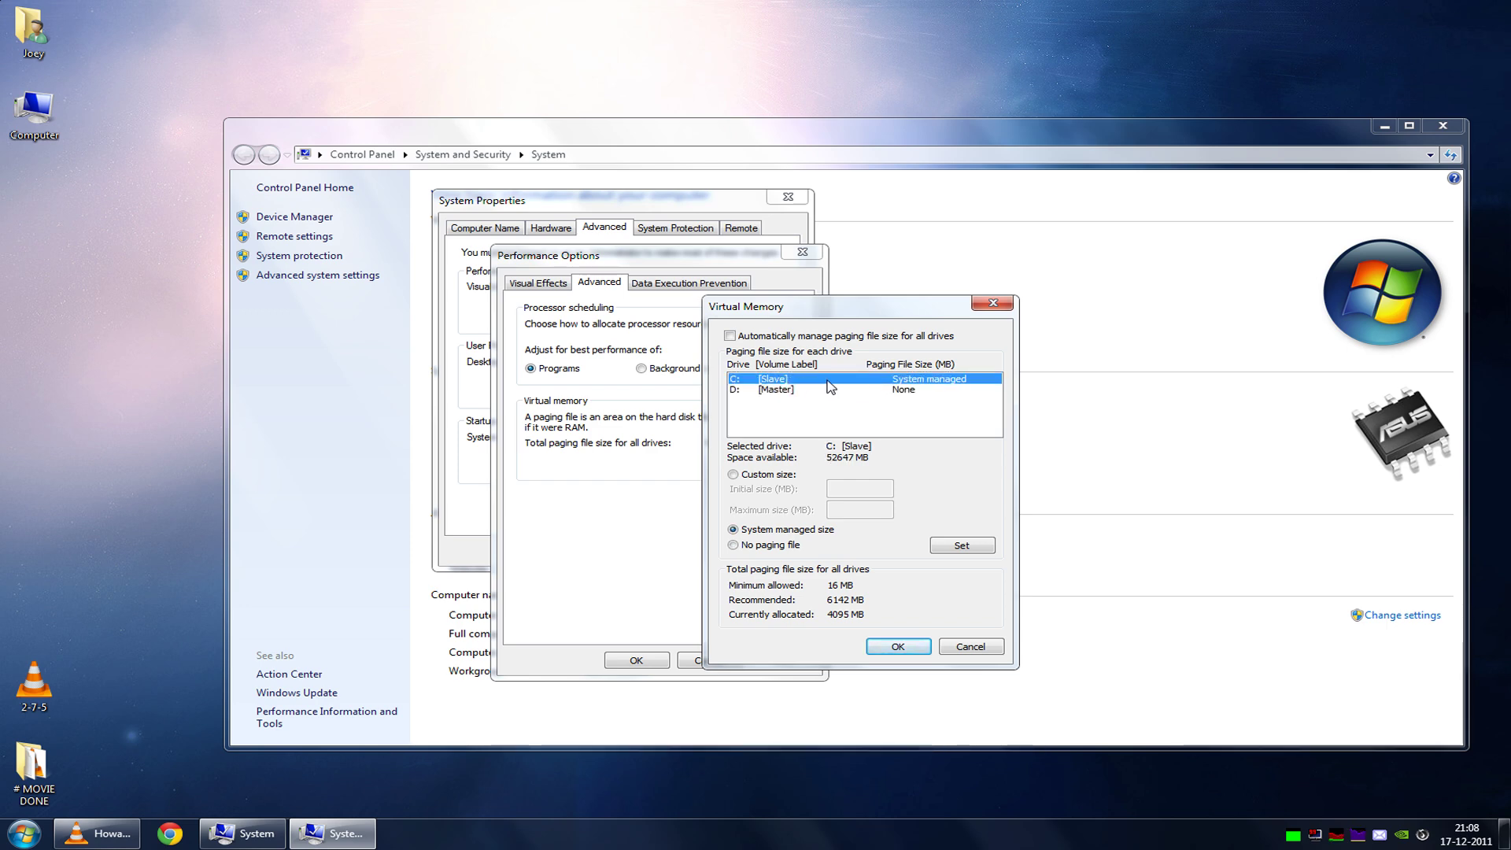
drag(839, 317, 841, 324)
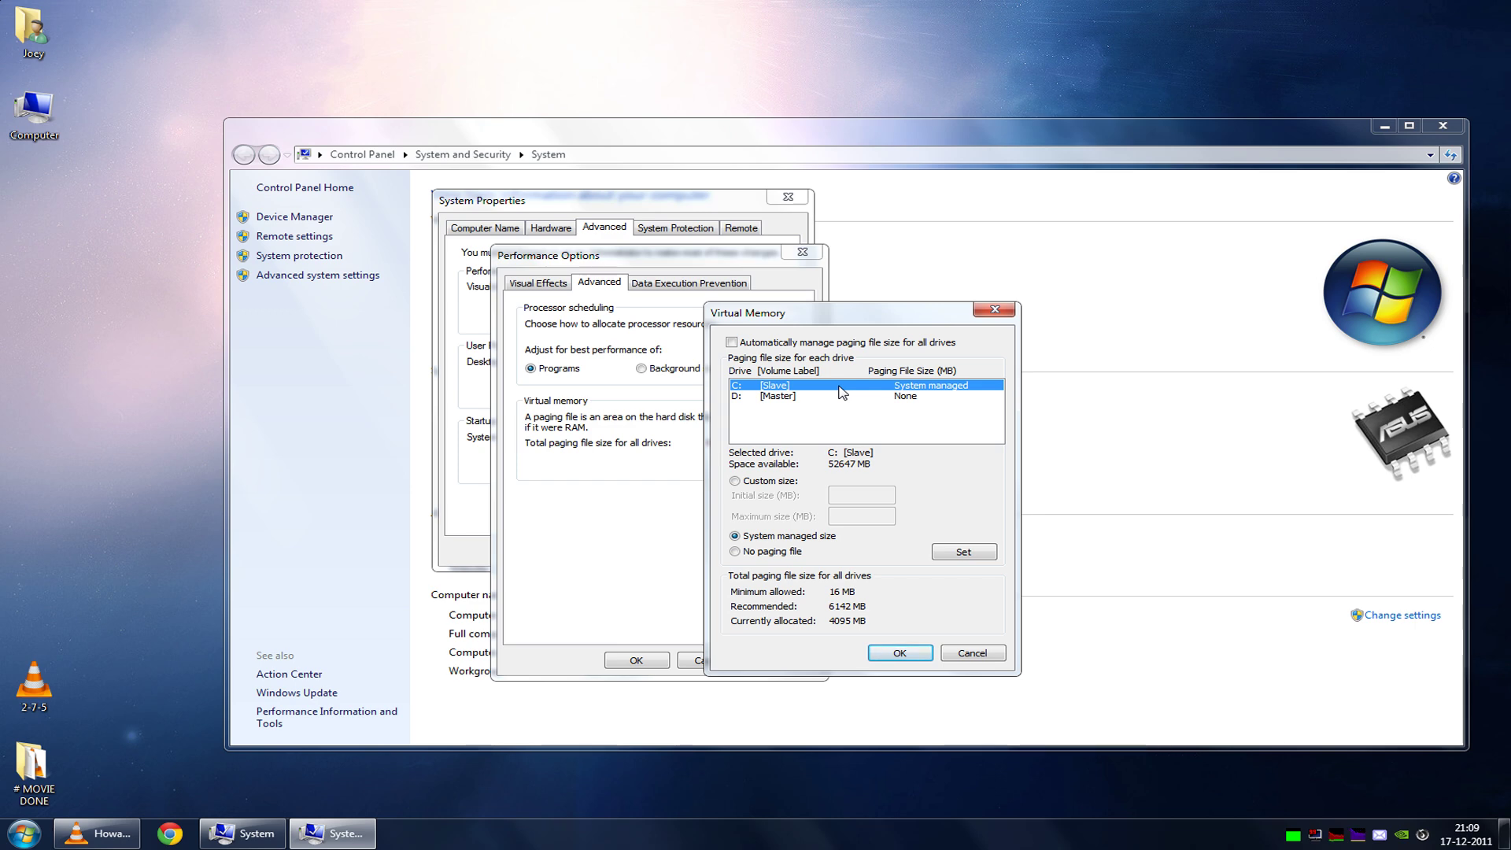
click(898, 400)
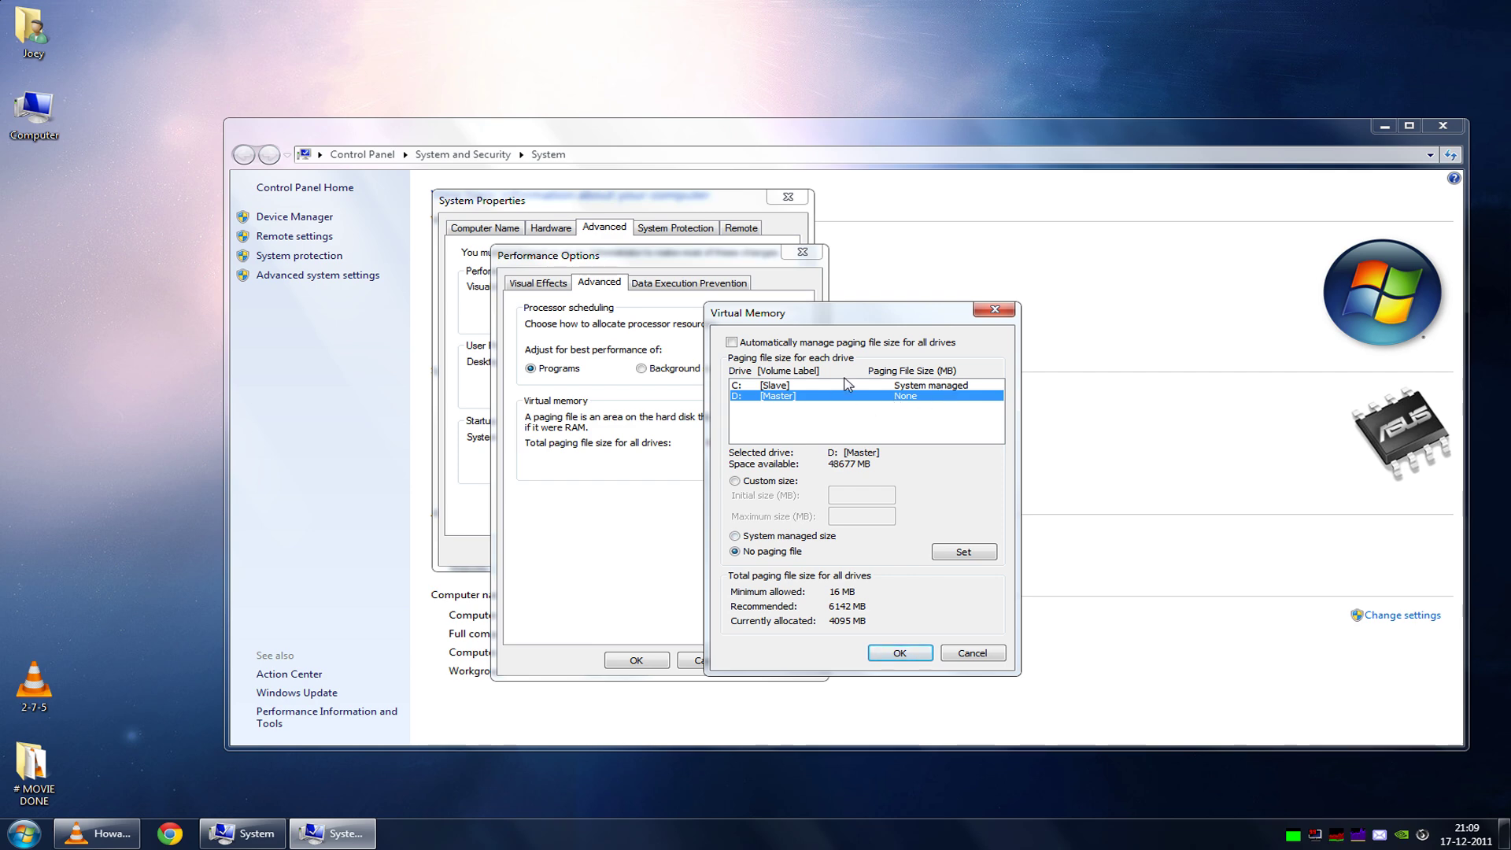
click(797, 386)
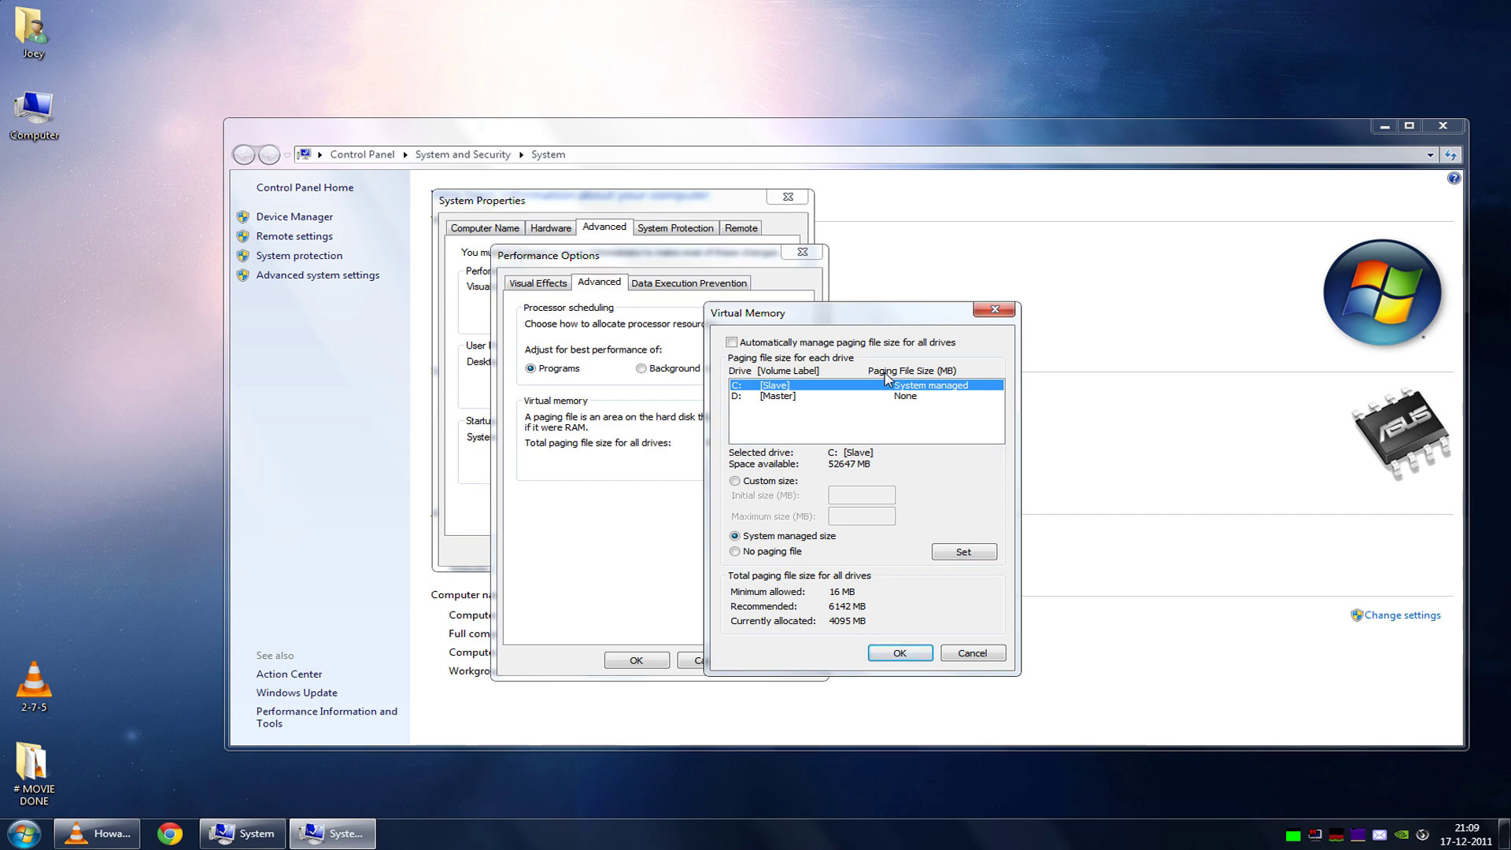
drag(841, 316, 827, 315)
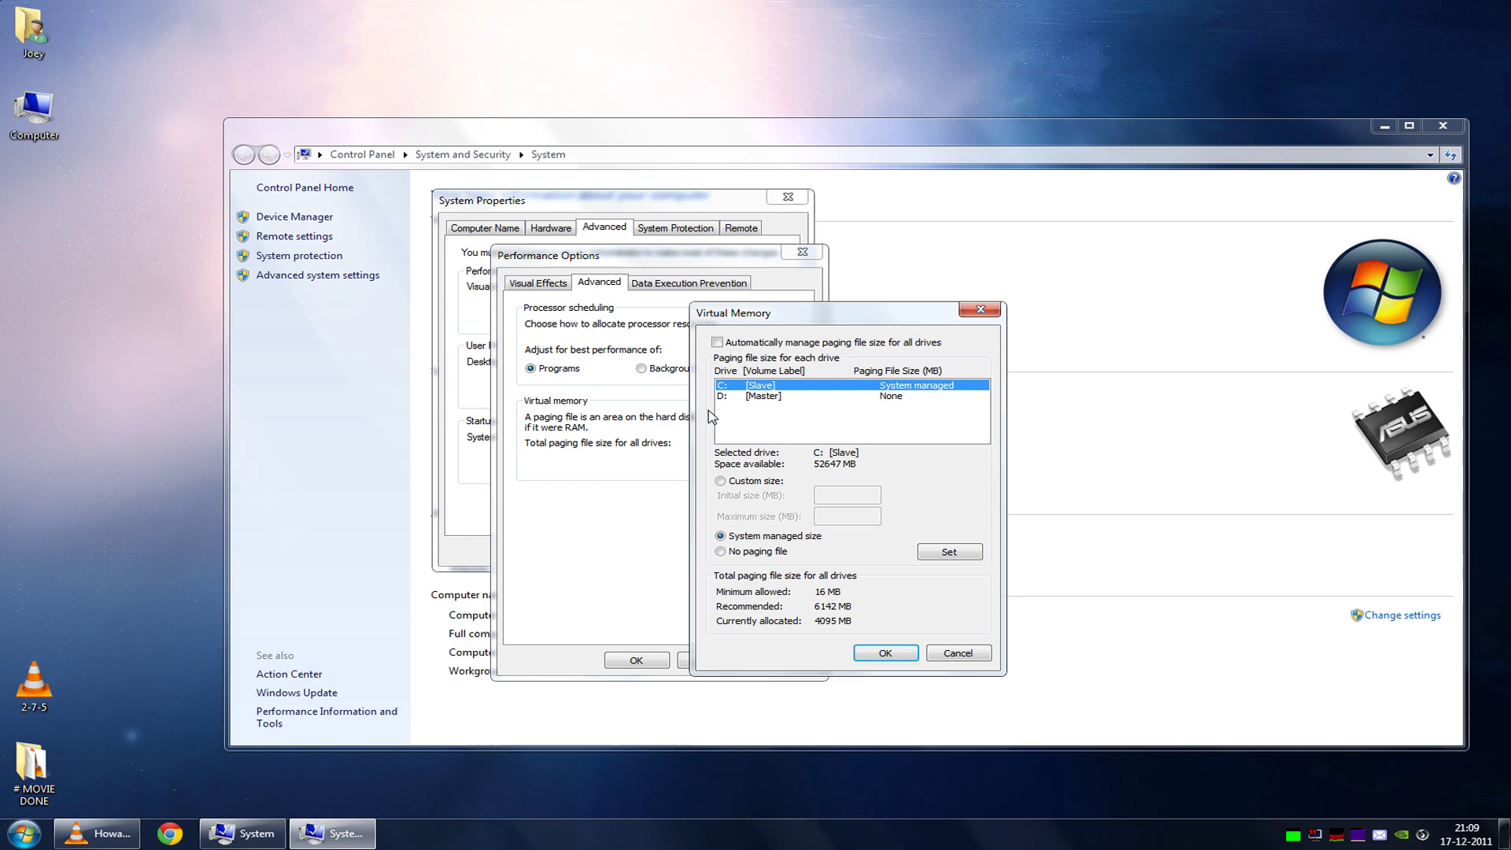
click(823, 398)
click(817, 388)
click(795, 395)
click(810, 387)
click(793, 398)
click(799, 386)
click(797, 398)
click(799, 386)
click(808, 397)
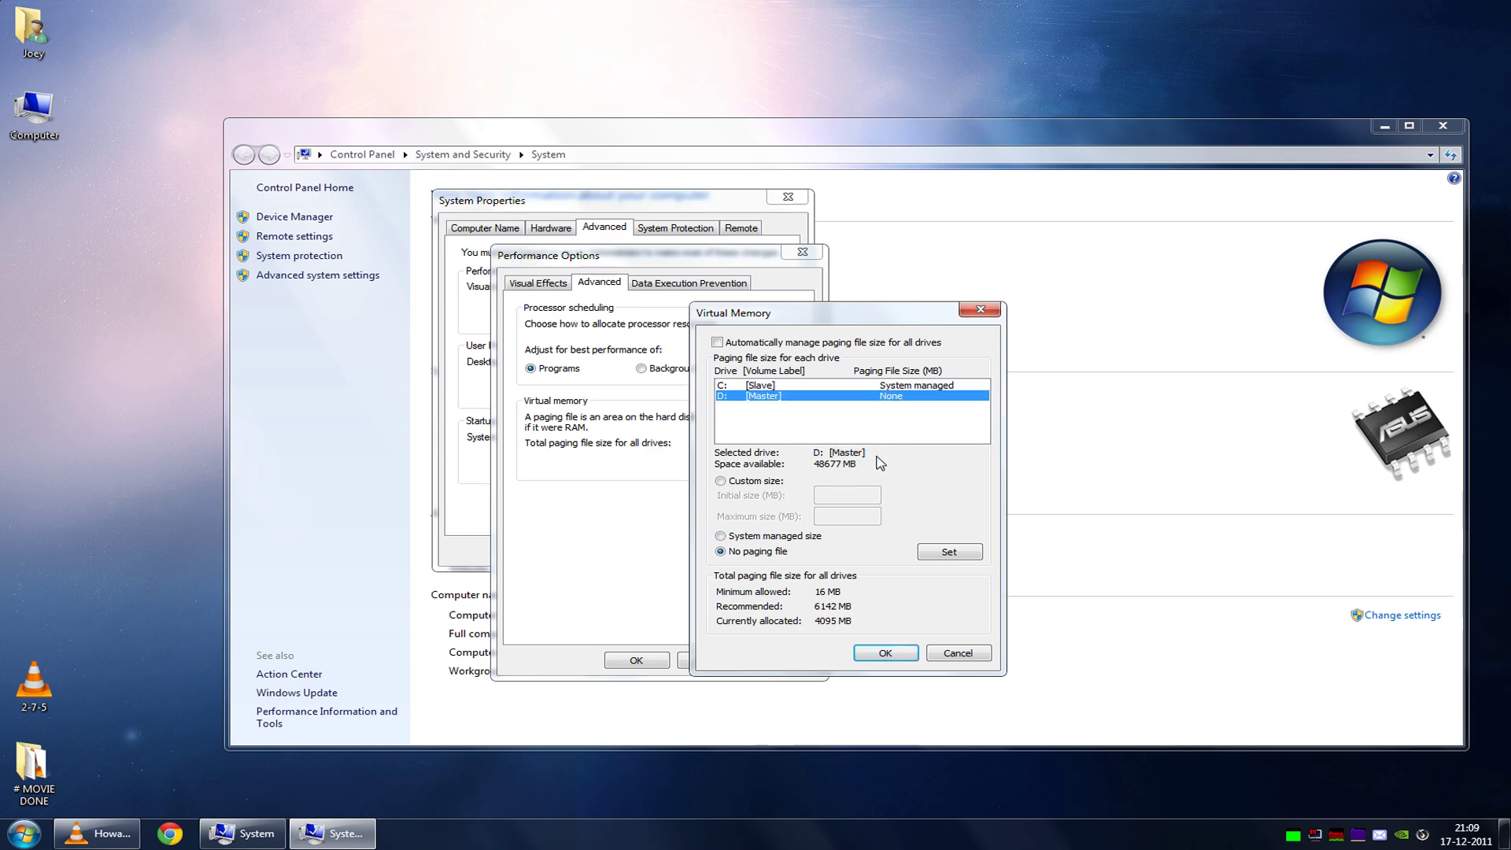
click(865, 386)
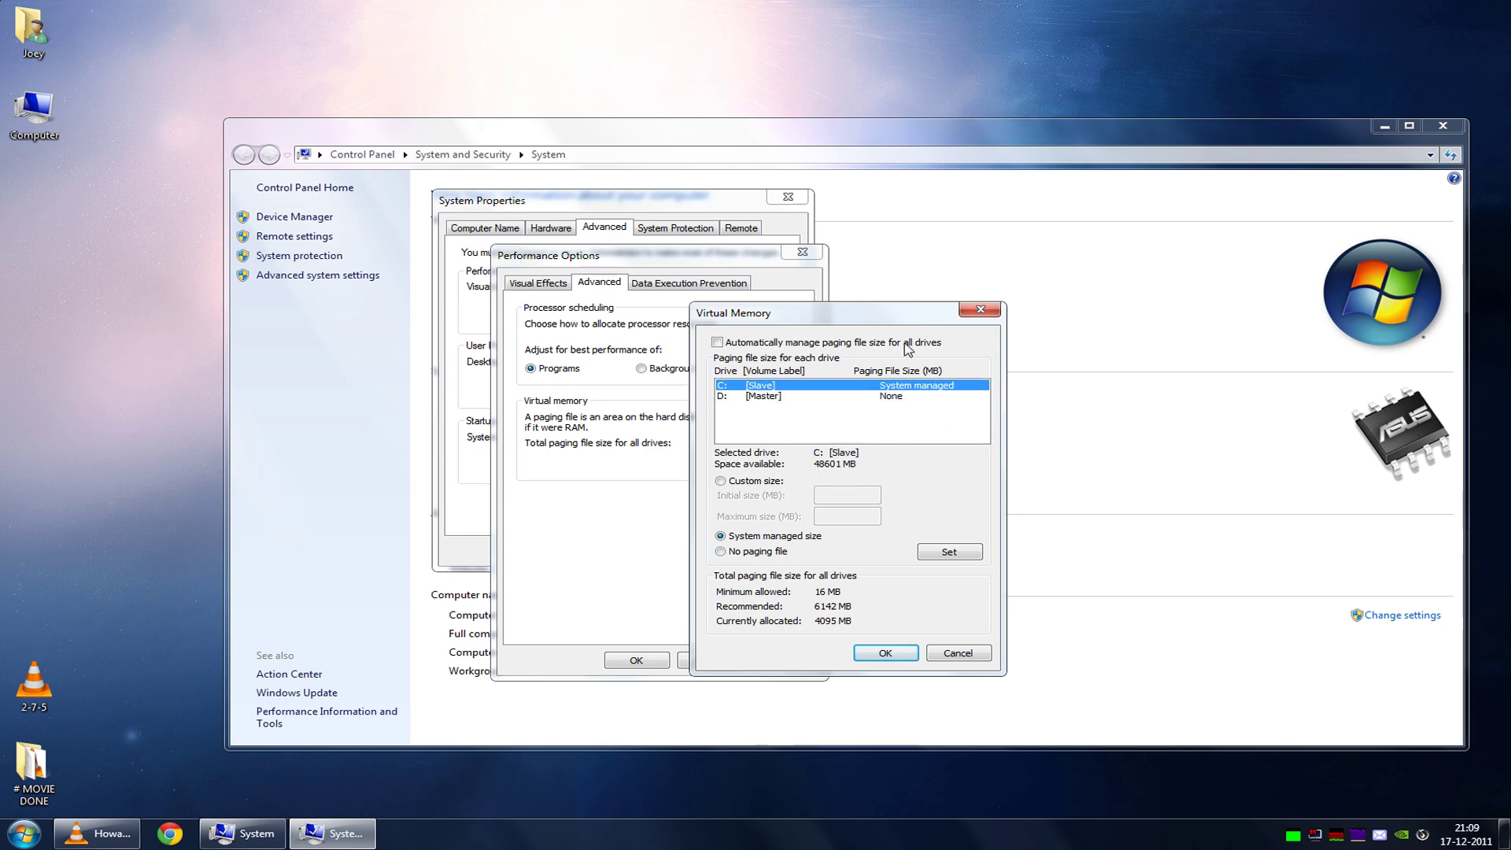
click(905, 397)
click(923, 388)
click(792, 396)
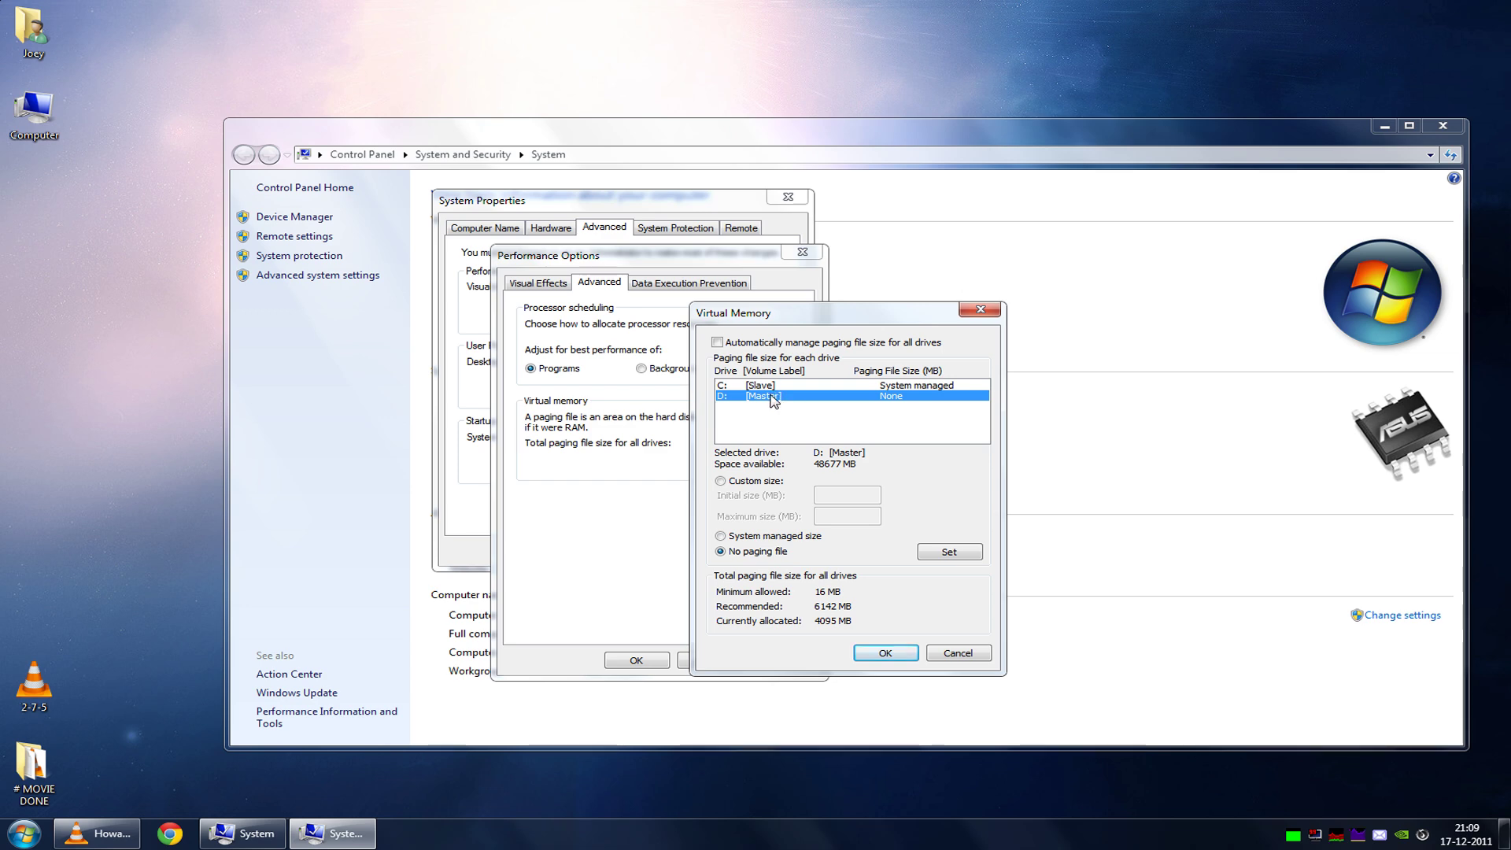
click(854, 385)
click(854, 396)
click(885, 386)
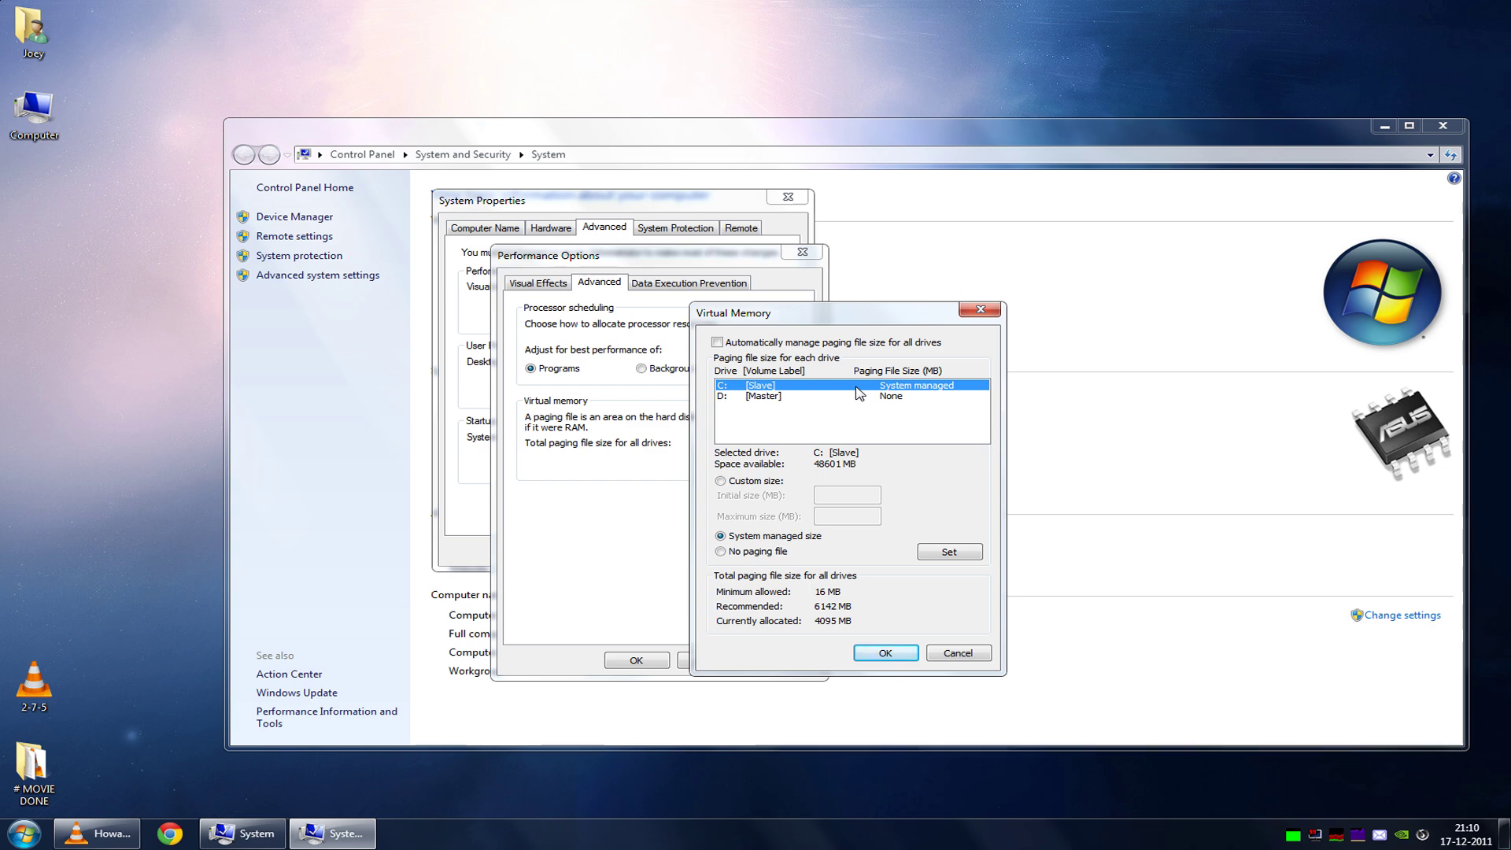
drag(874, 314, 852, 312)
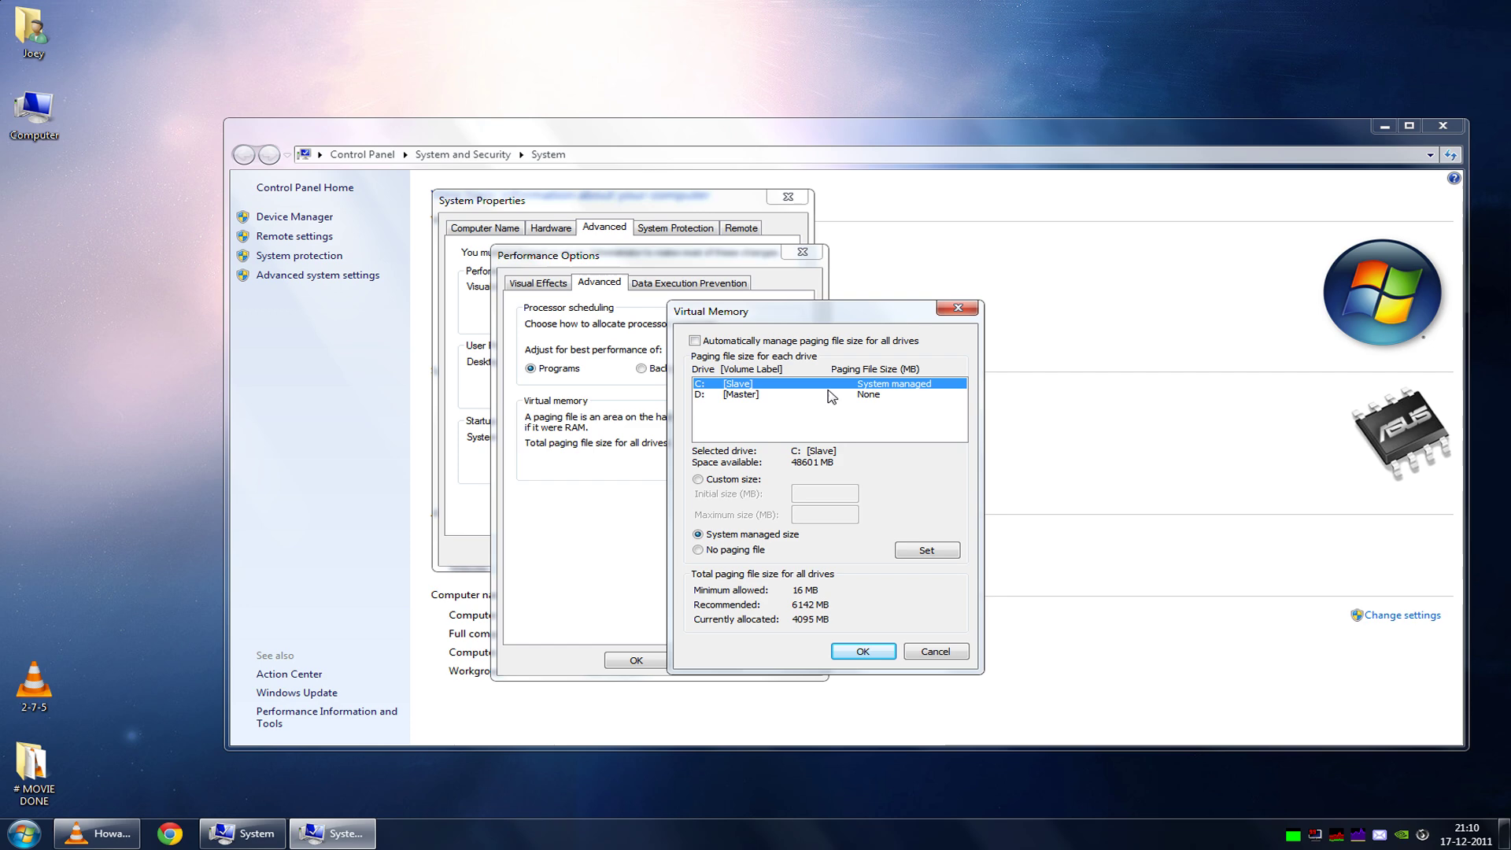
click(862, 394)
click(862, 385)
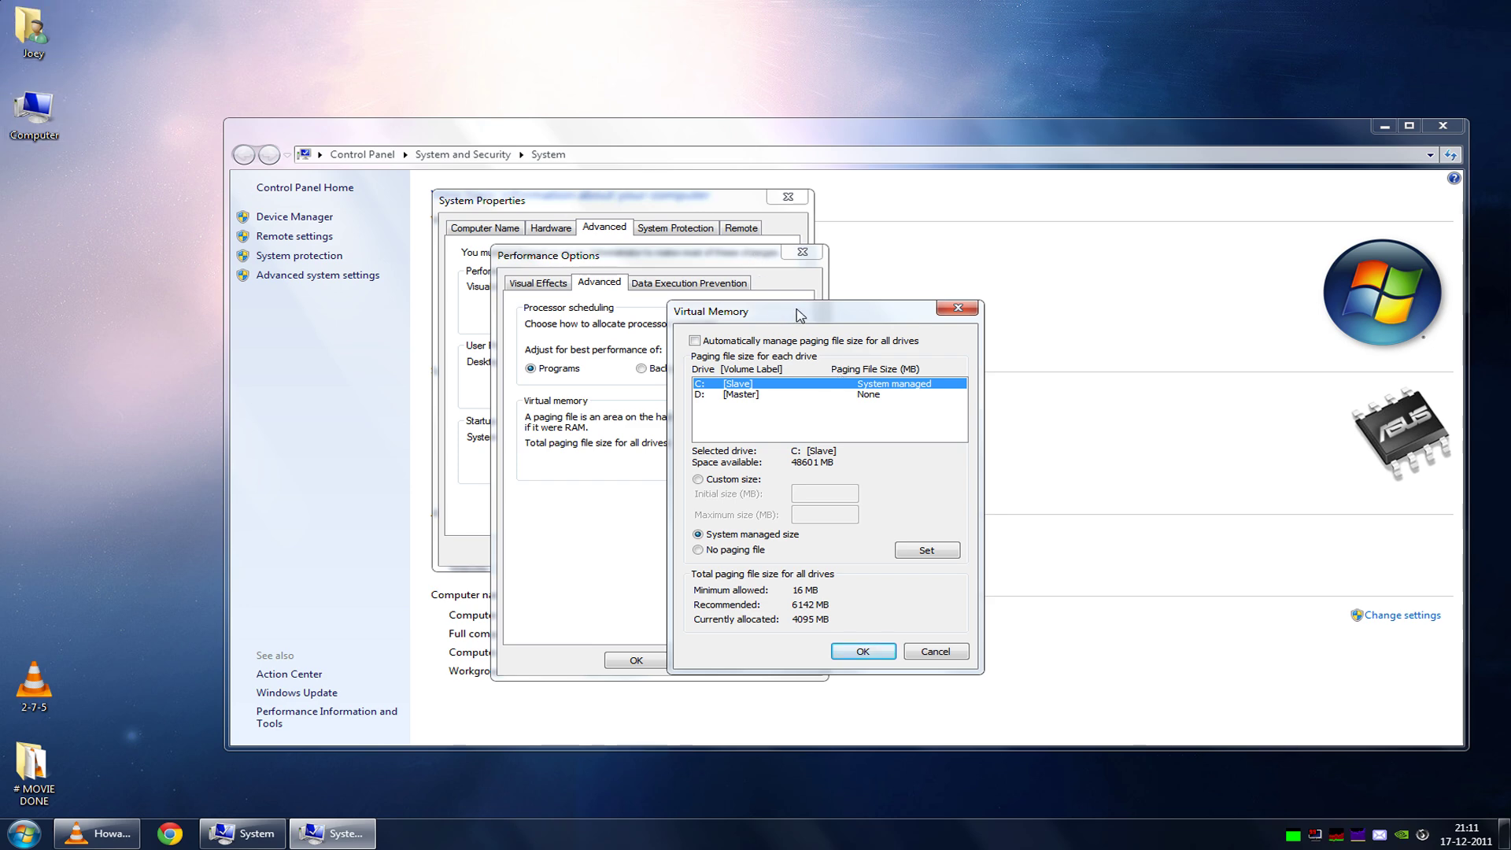
drag(797, 309, 779, 303)
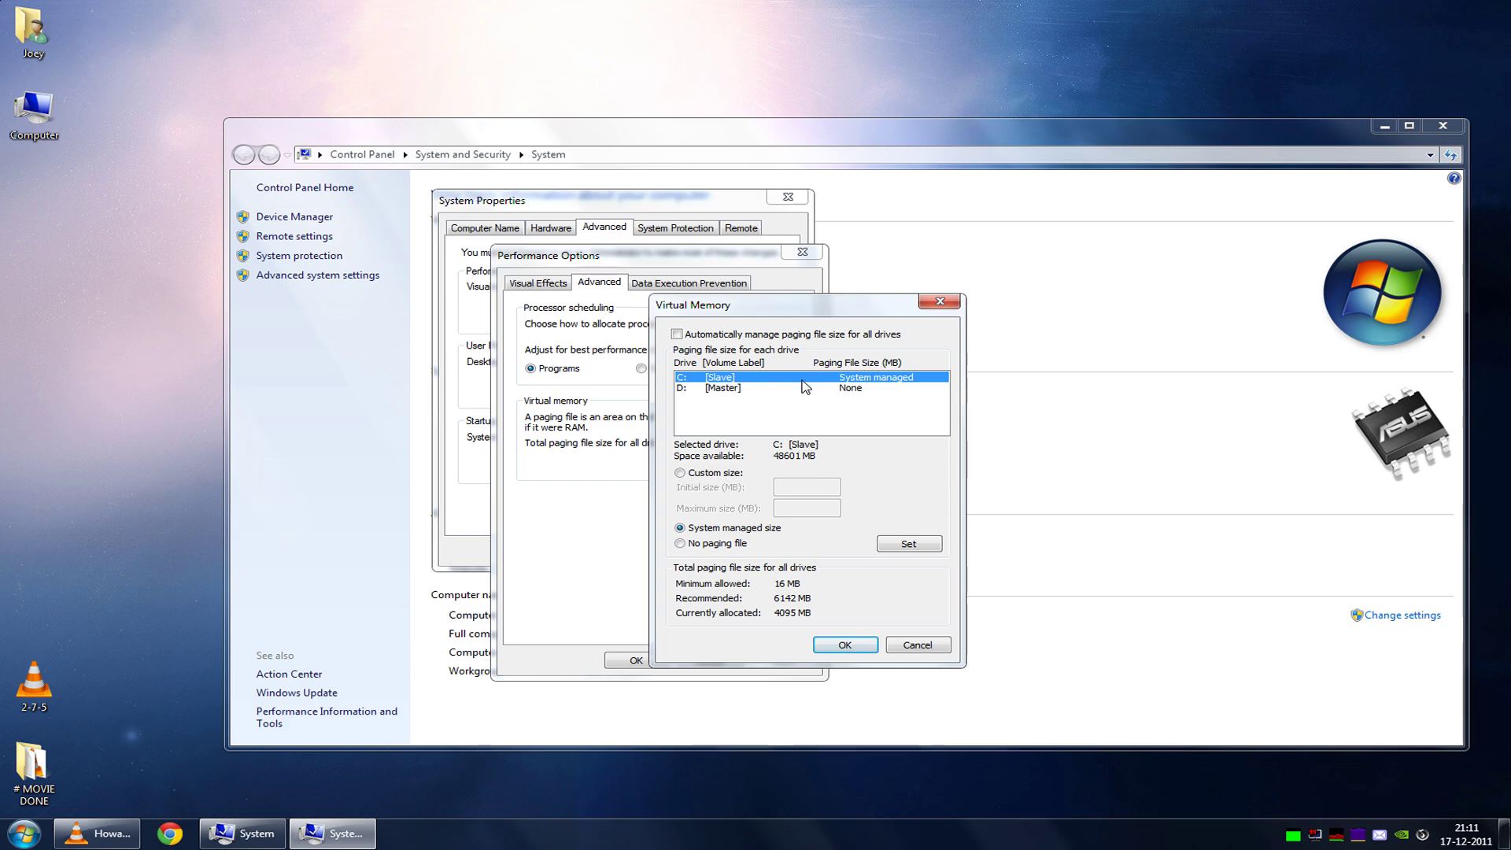
click(746, 389)
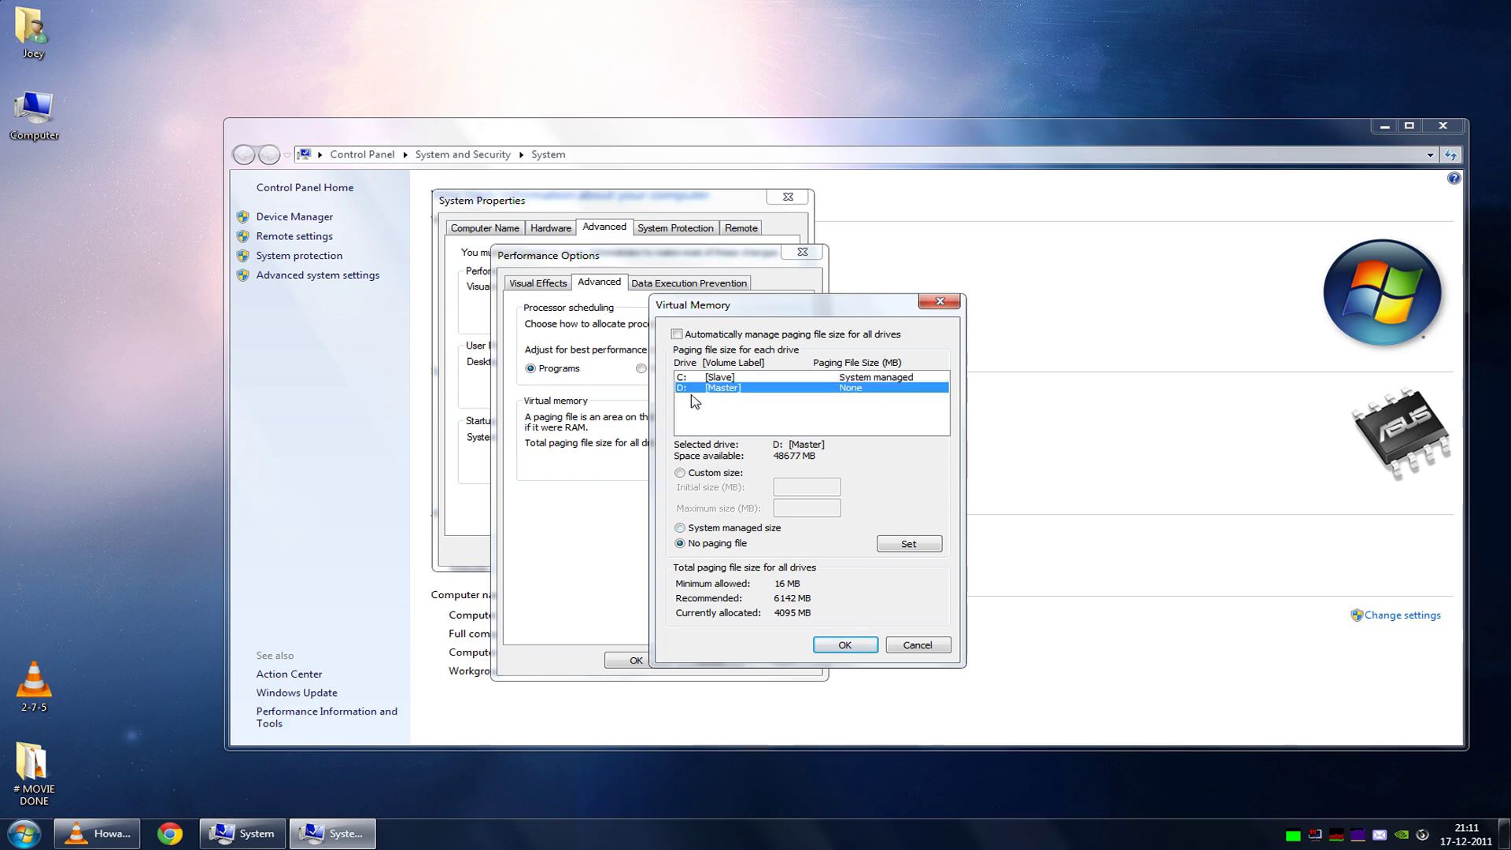
click(764, 378)
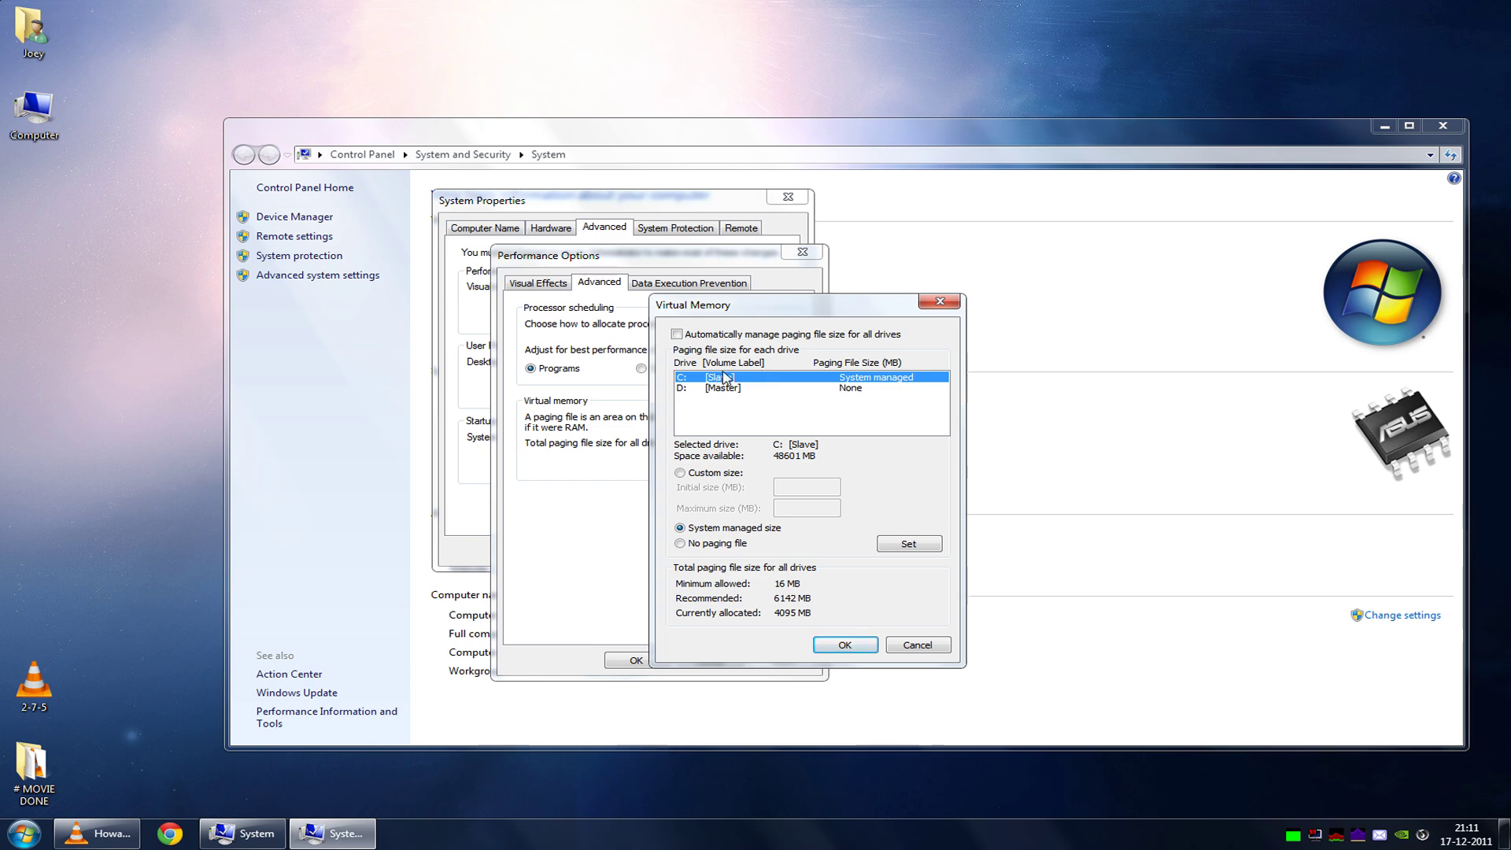
click(745, 387)
click(757, 378)
click(746, 387)
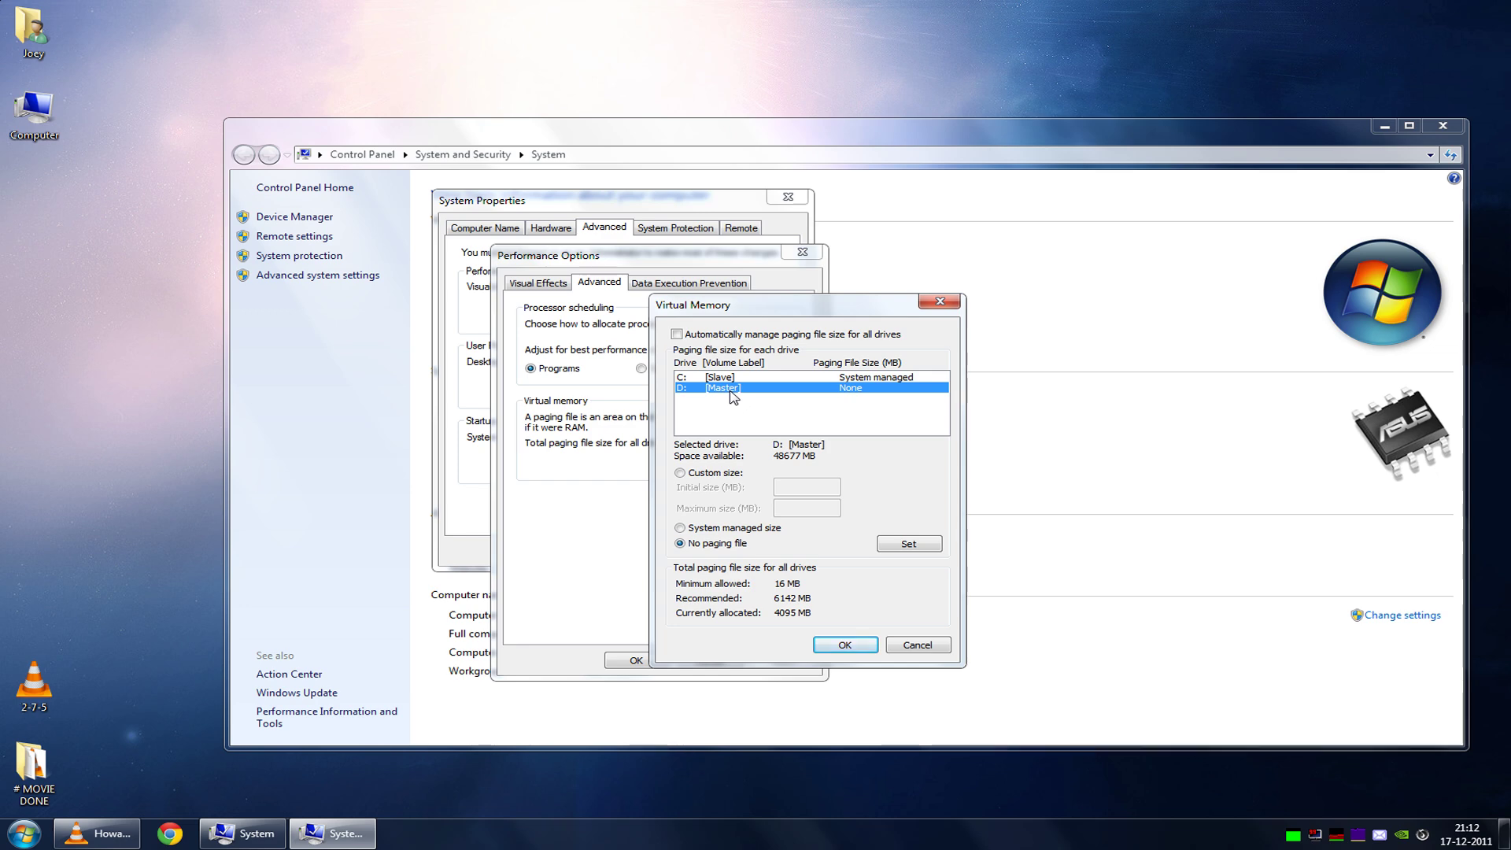
click(836, 379)
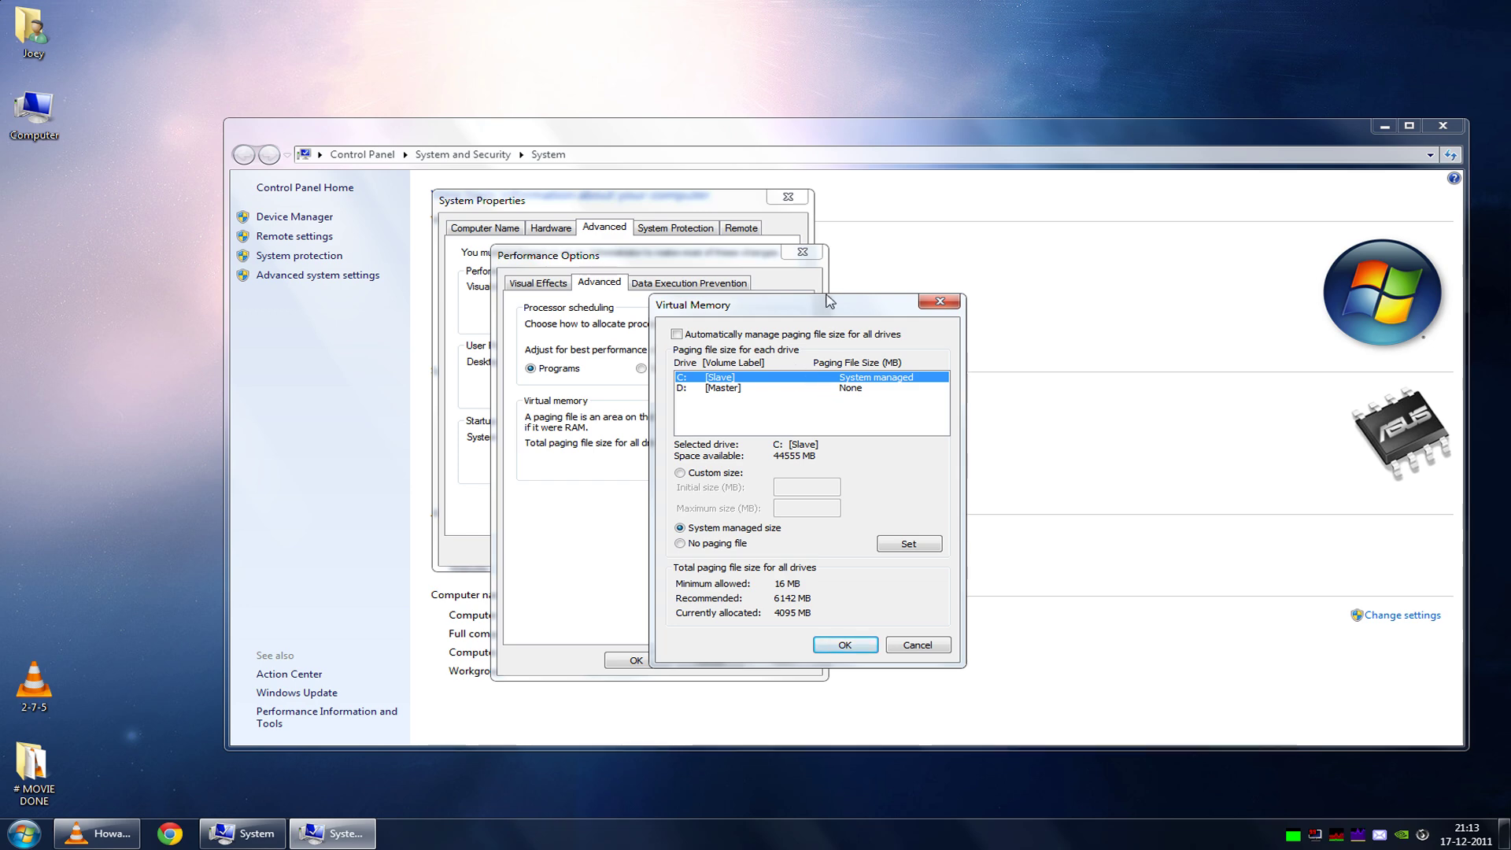
drag(828, 304, 802, 314)
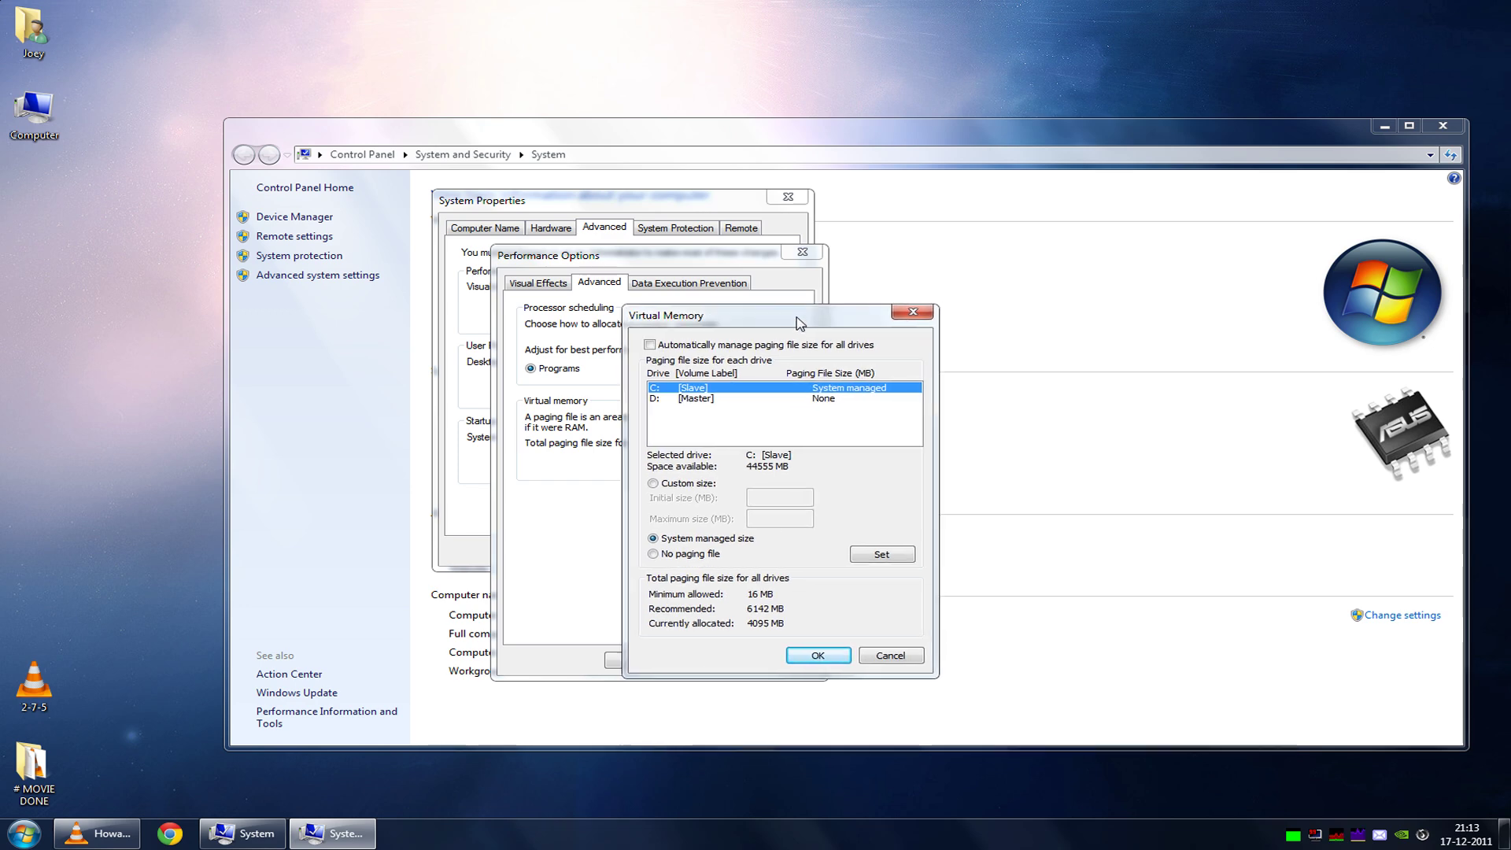
click(830, 400)
click(853, 389)
Step: Dismiss Virtual Memory, Performance Options and System Properties without applying any changes
click(890, 656)
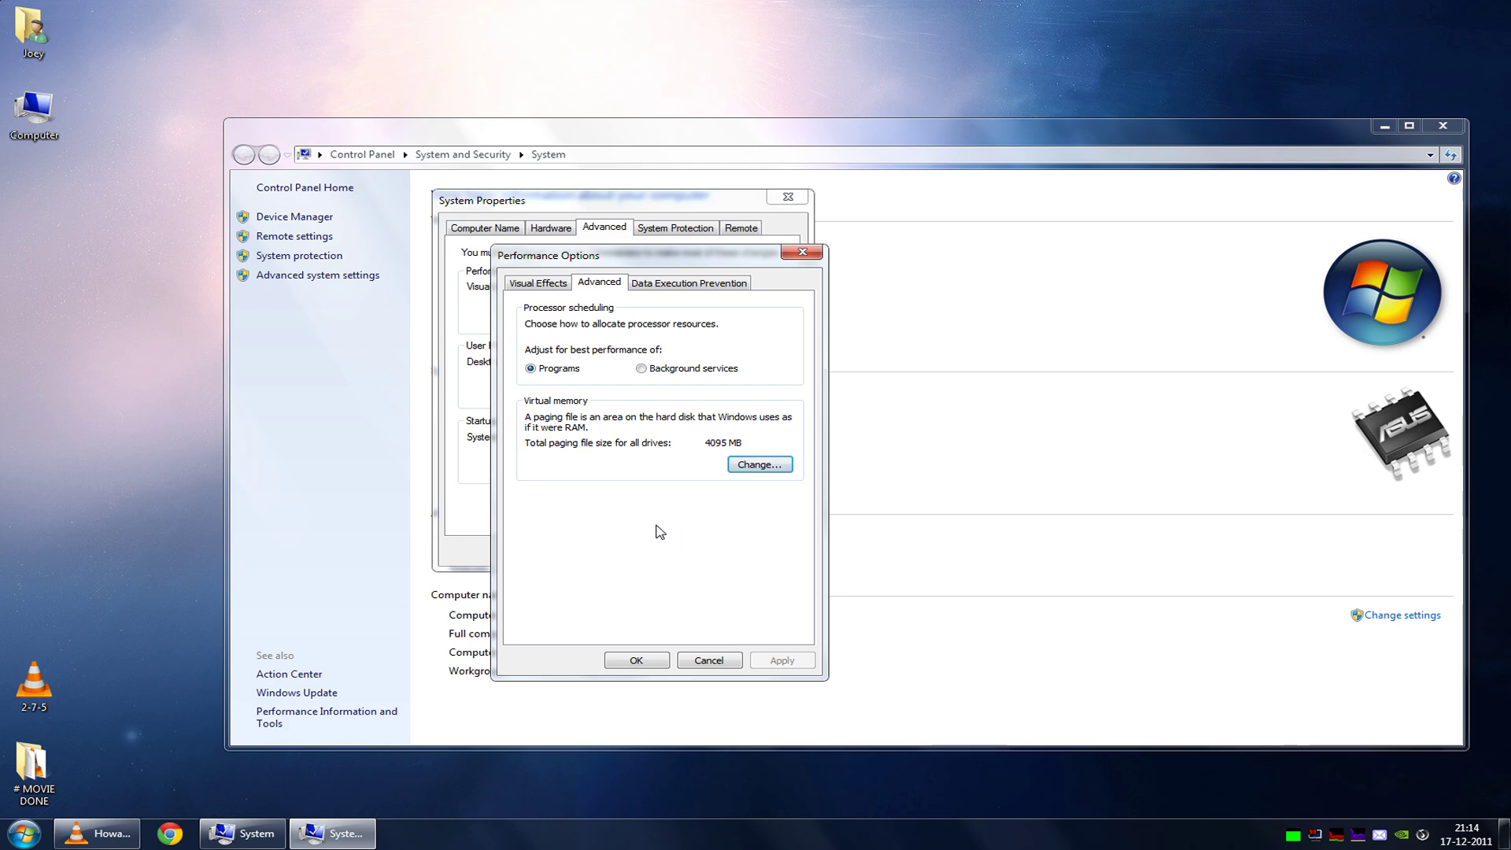
click(789, 253)
drag(665, 196, 684, 206)
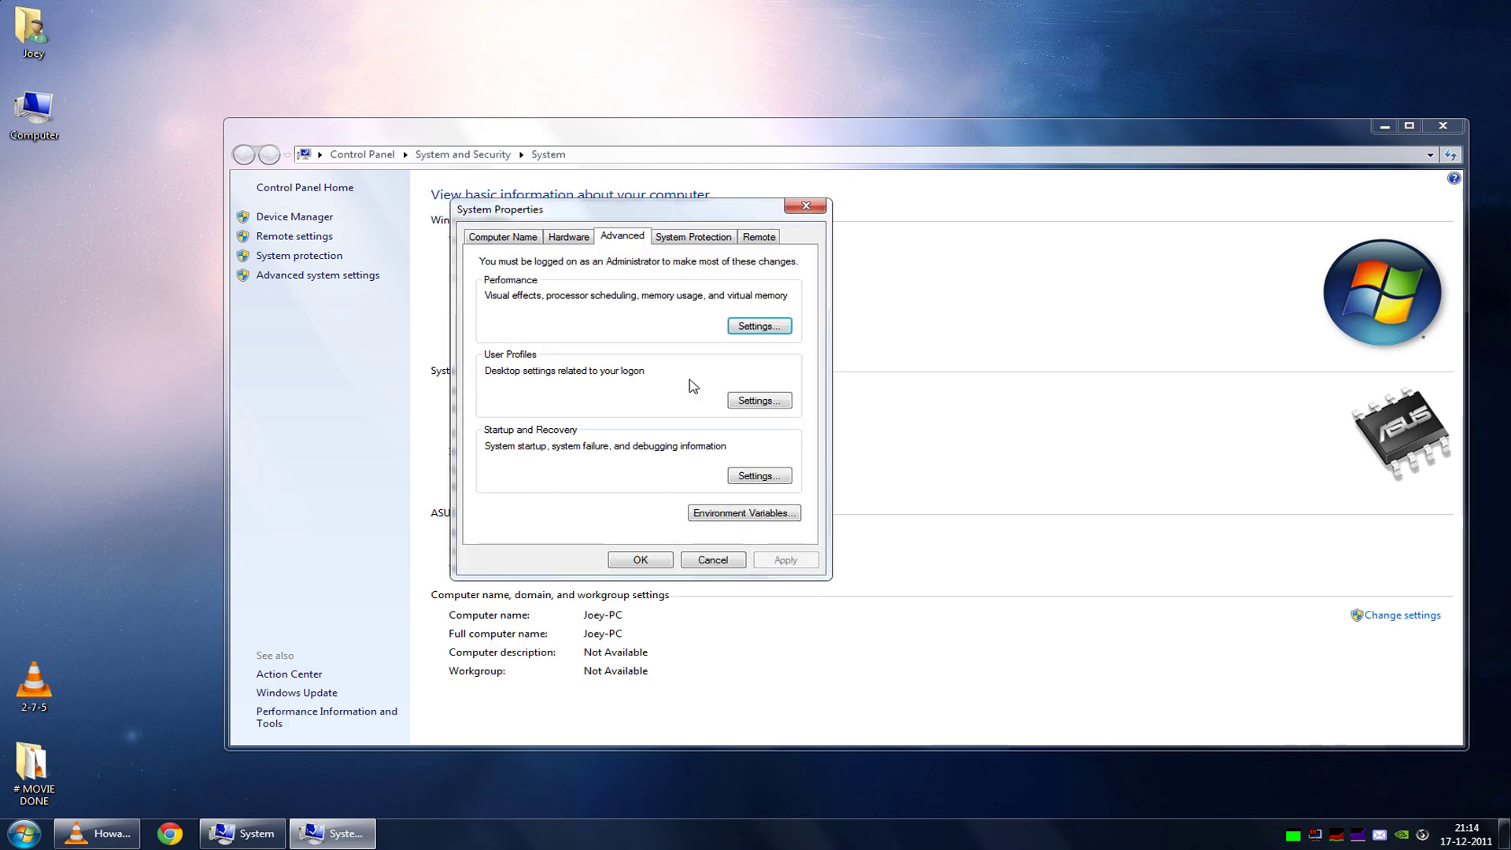
click(714, 564)
click(1443, 126)
right_click(497, 338)
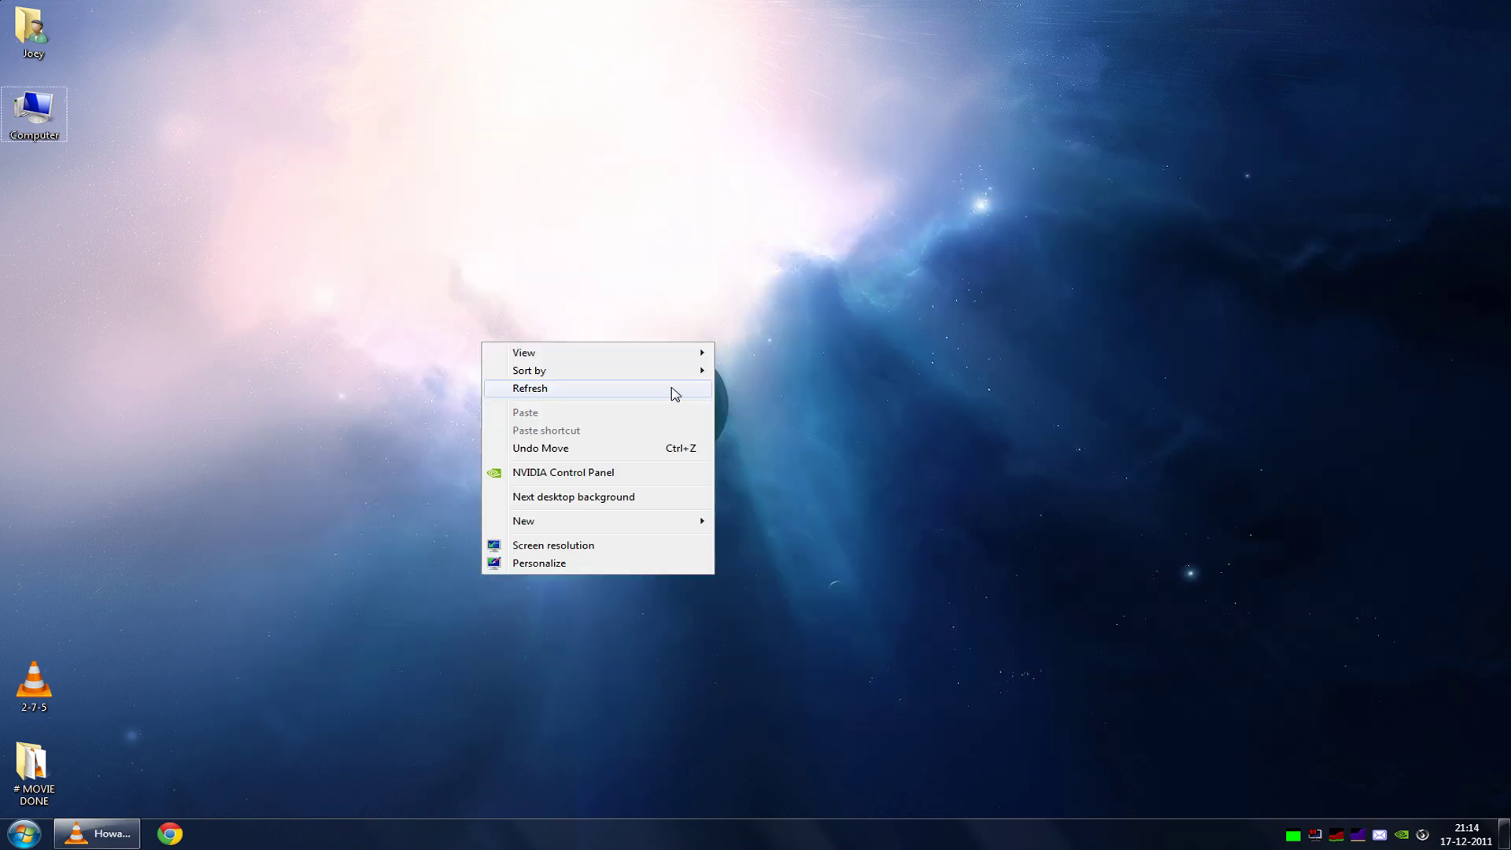
click(672, 388)
right_click(33, 120)
click(203, 297)
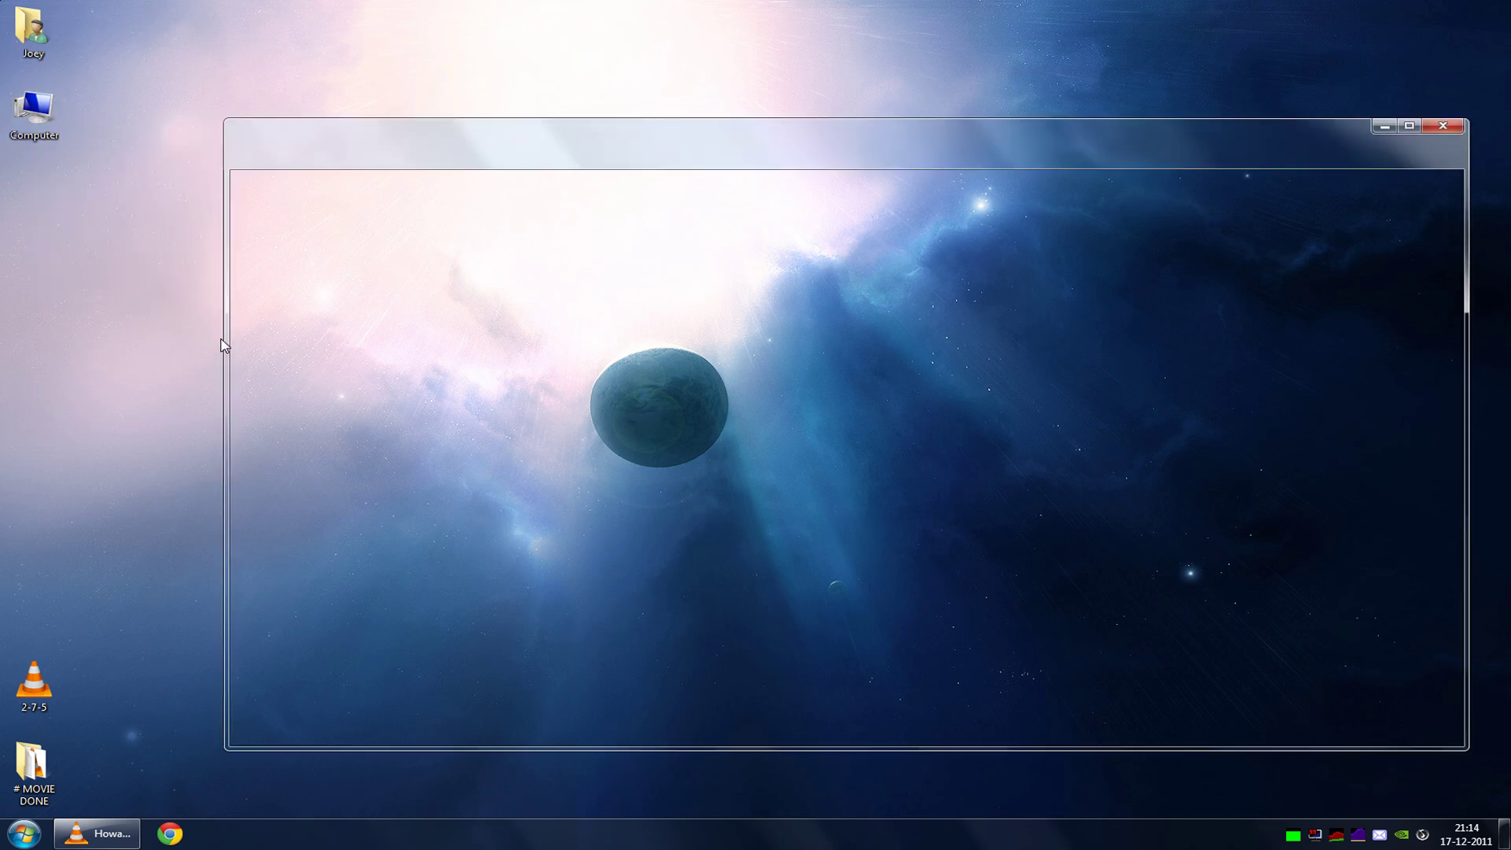
click(1443, 126)
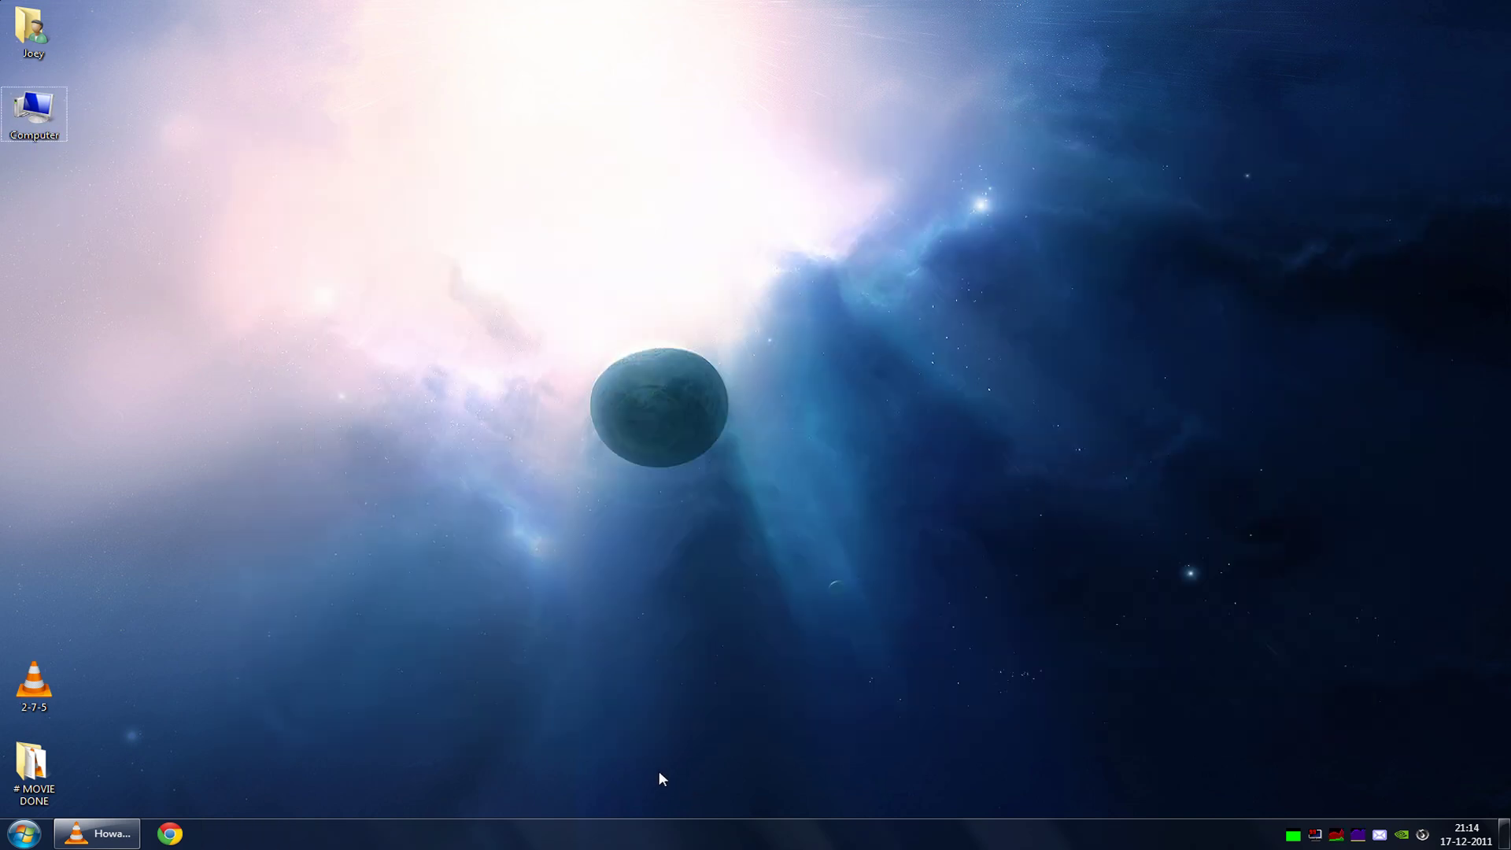
right_click(463, 380)
click(630, 429)
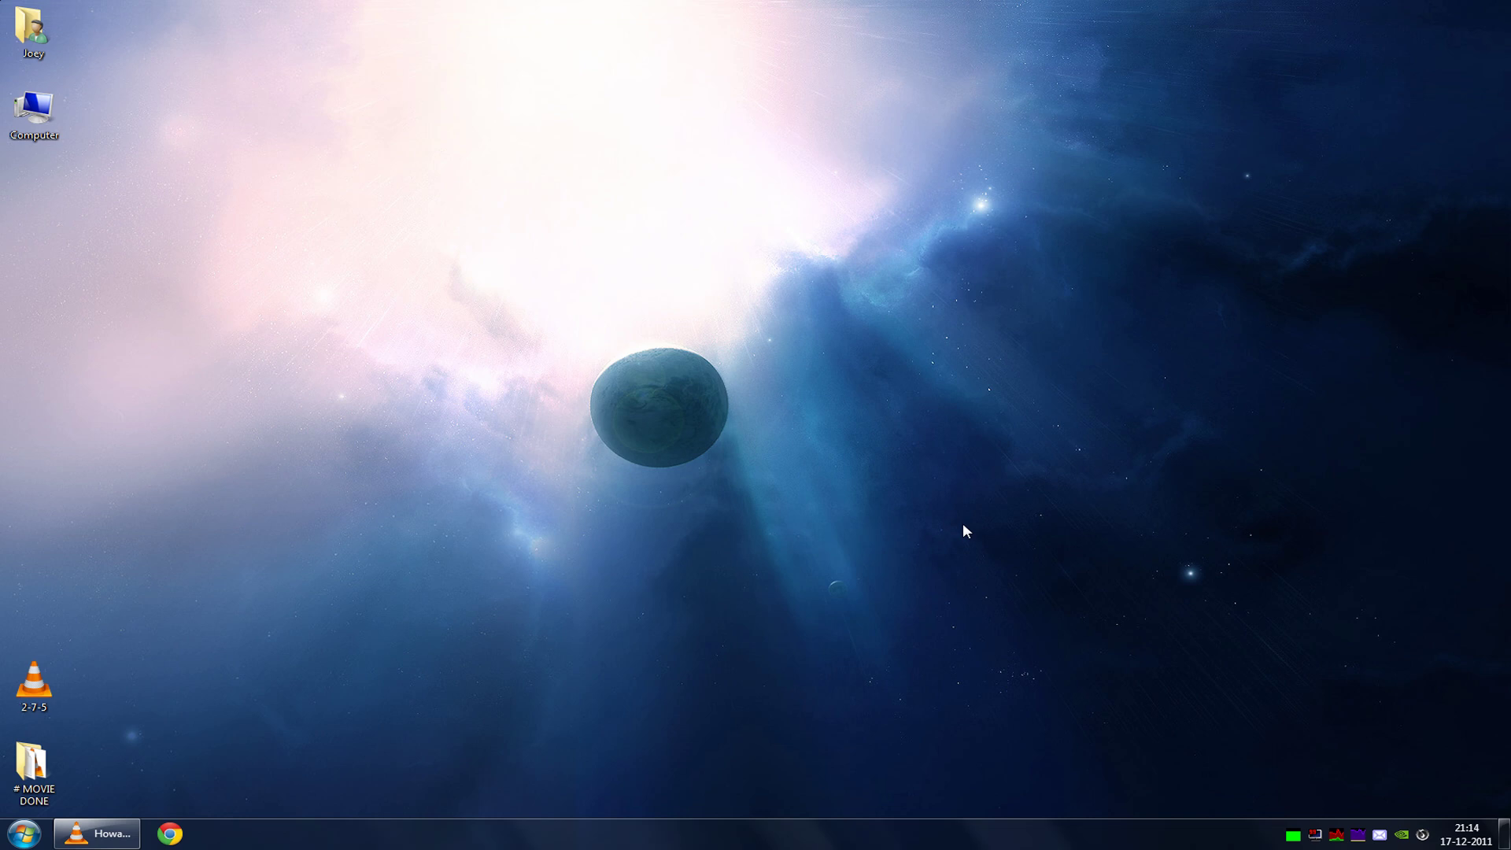